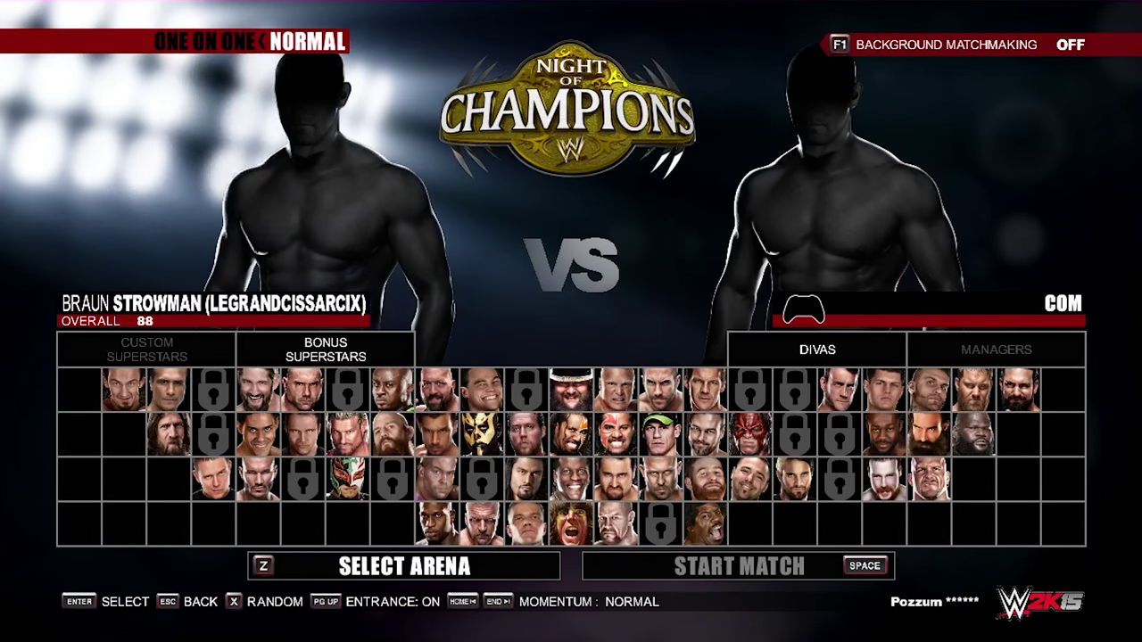
Cycle from Braun Strowman past Brutus Beefcake, CM Punk and D'Lo Brown to Diamond Dallas Page, then quit
key("Down")
key("Down")
key("Down")
key("Down")
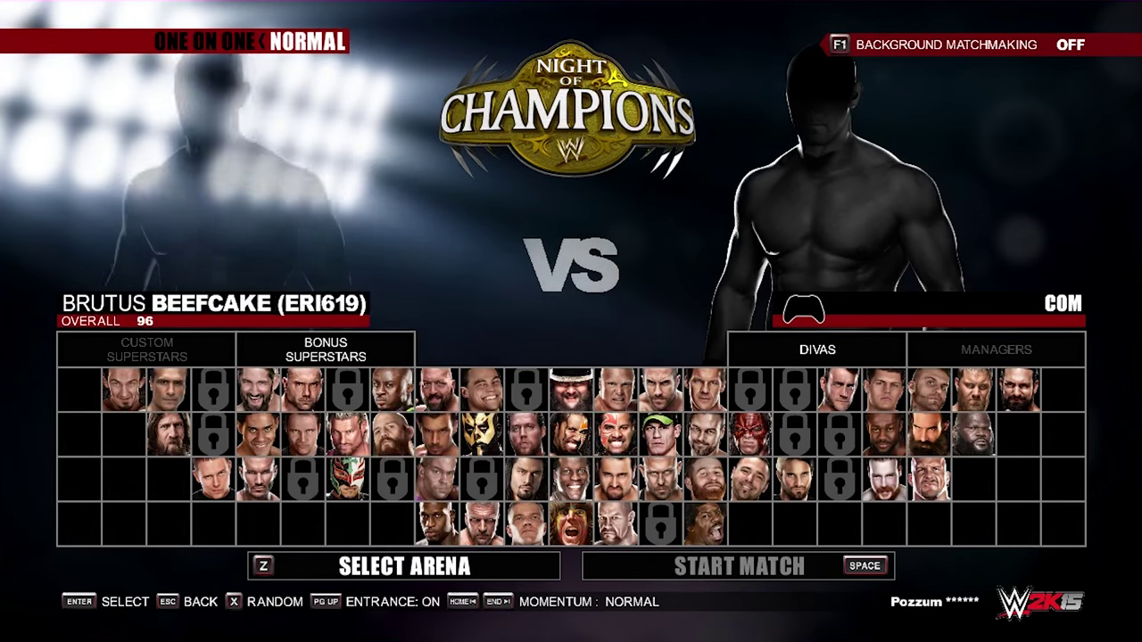
key("Down")
key("Down")
key("Down")
key("Down")
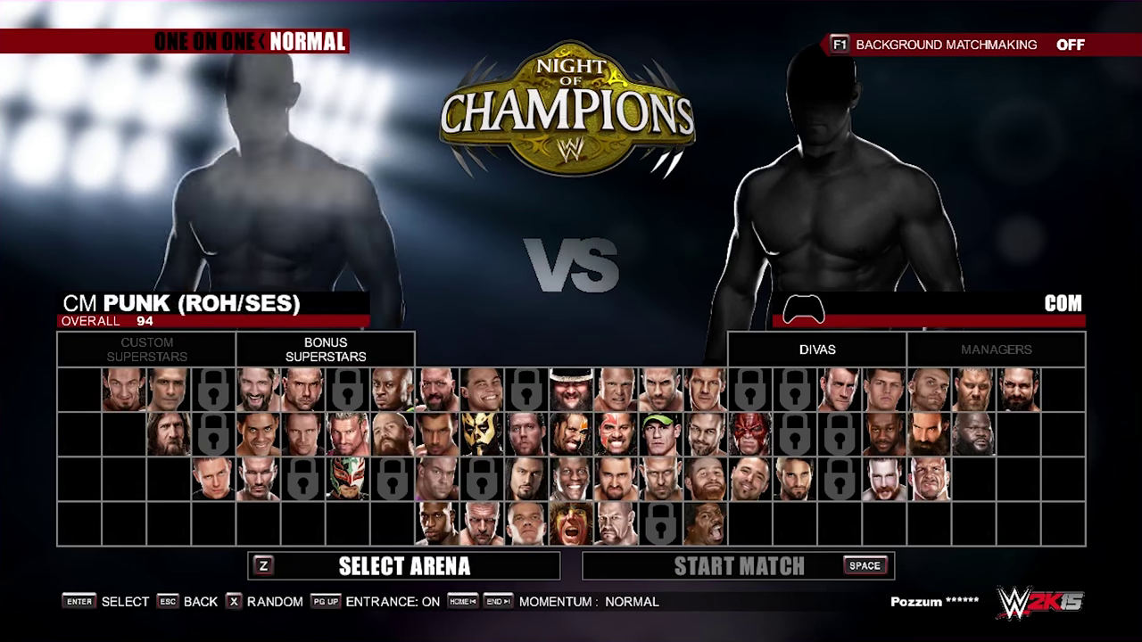
key("Down")
key("Down")
key("Down")
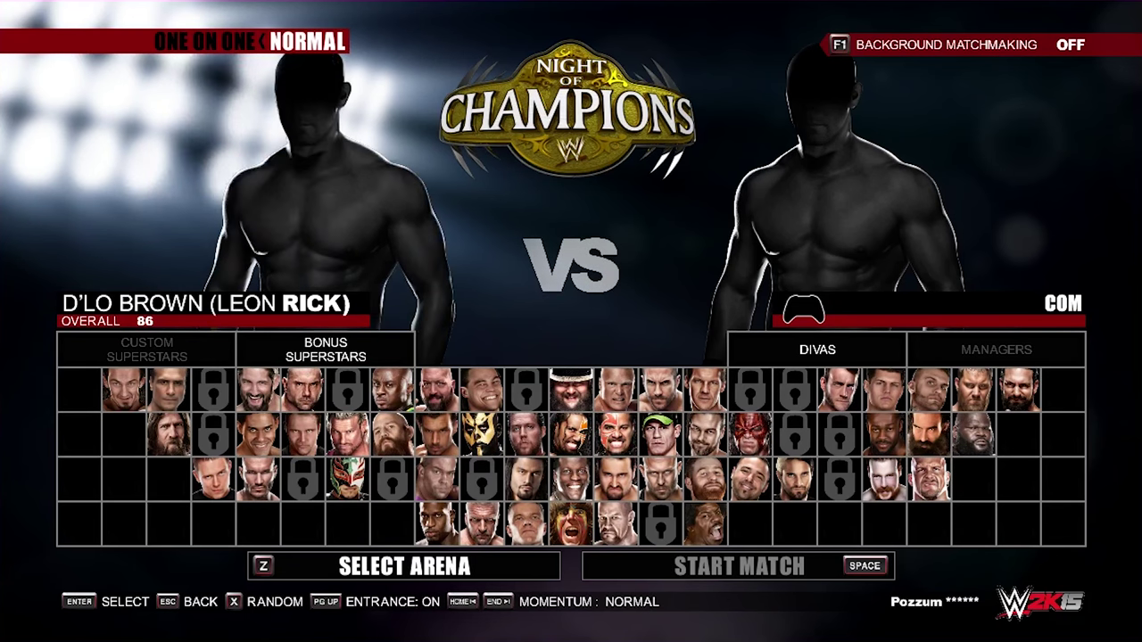
key("Down")
key("Down")
key("Down")
key("Return")
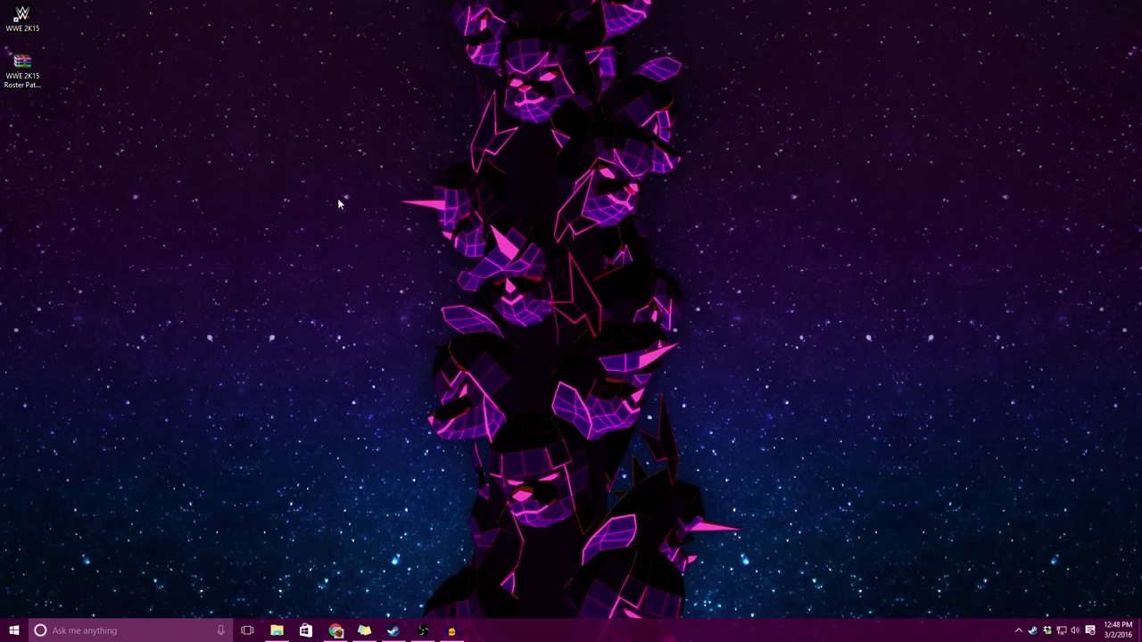
Open the WWE 2K15 game folder in File Explorer
left_click(37, 77)
left_click(336, 444)
left_click(277, 629)
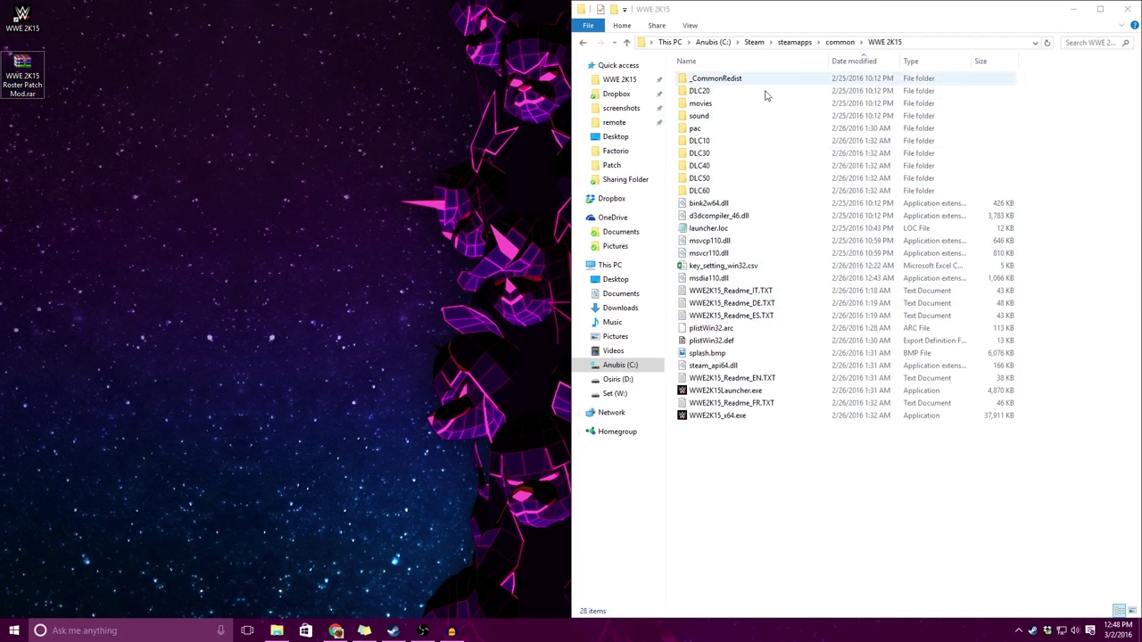
Delete plistWin32.arc, then open the Roster Patch Mod.rar archive on the desktop
left_click(744, 328)
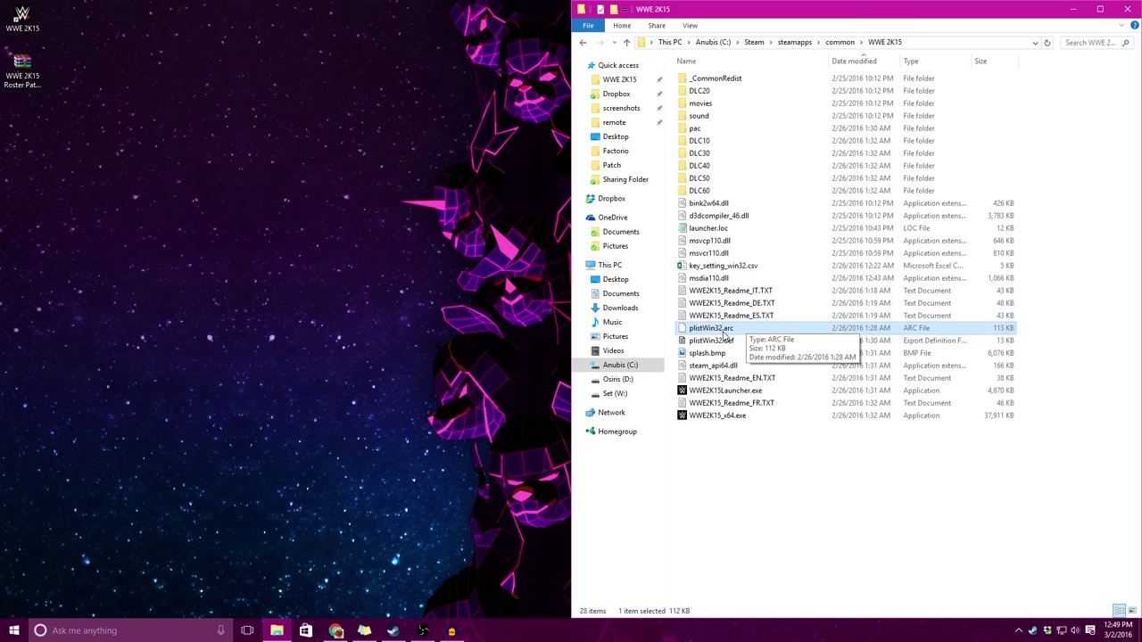
right_click(724, 335)
left_click(751, 505)
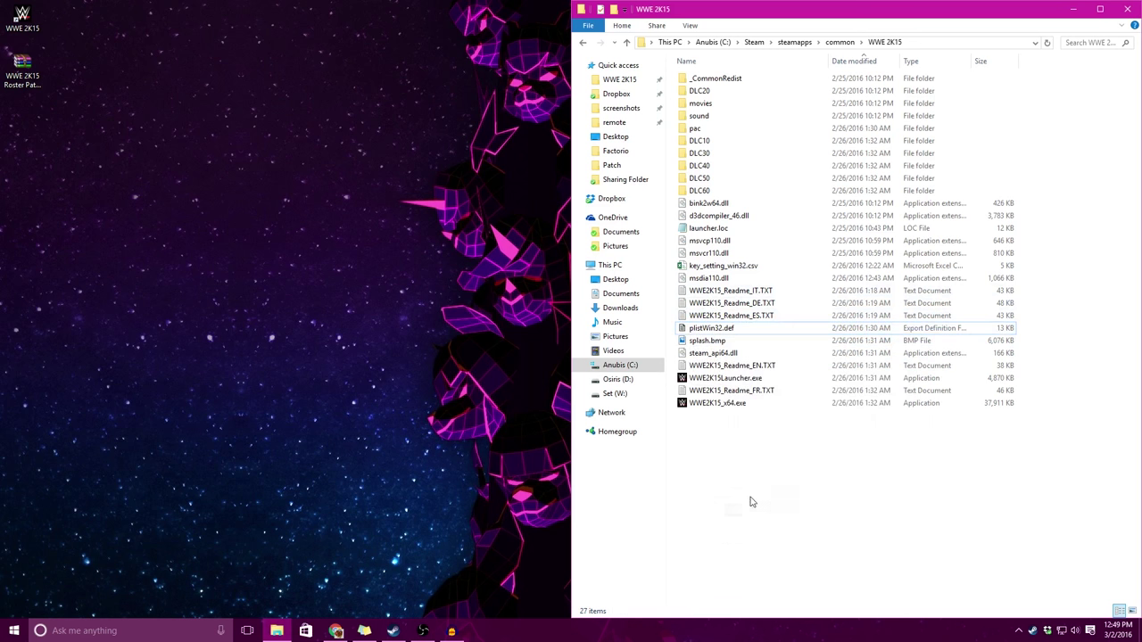
left_click(339, 236)
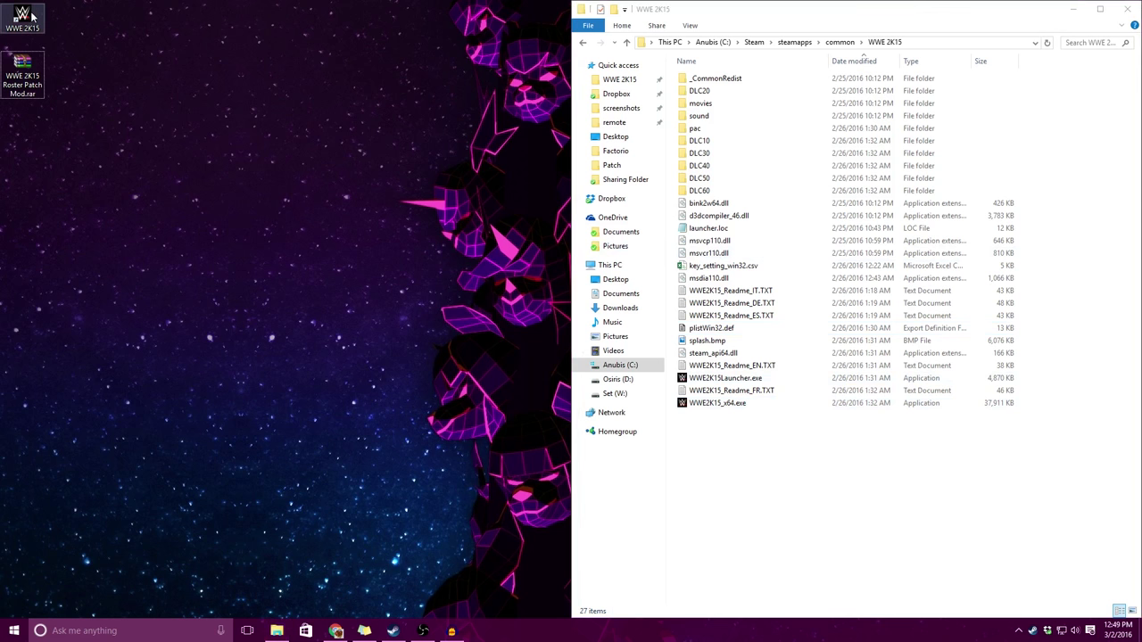
double_click(36, 76)
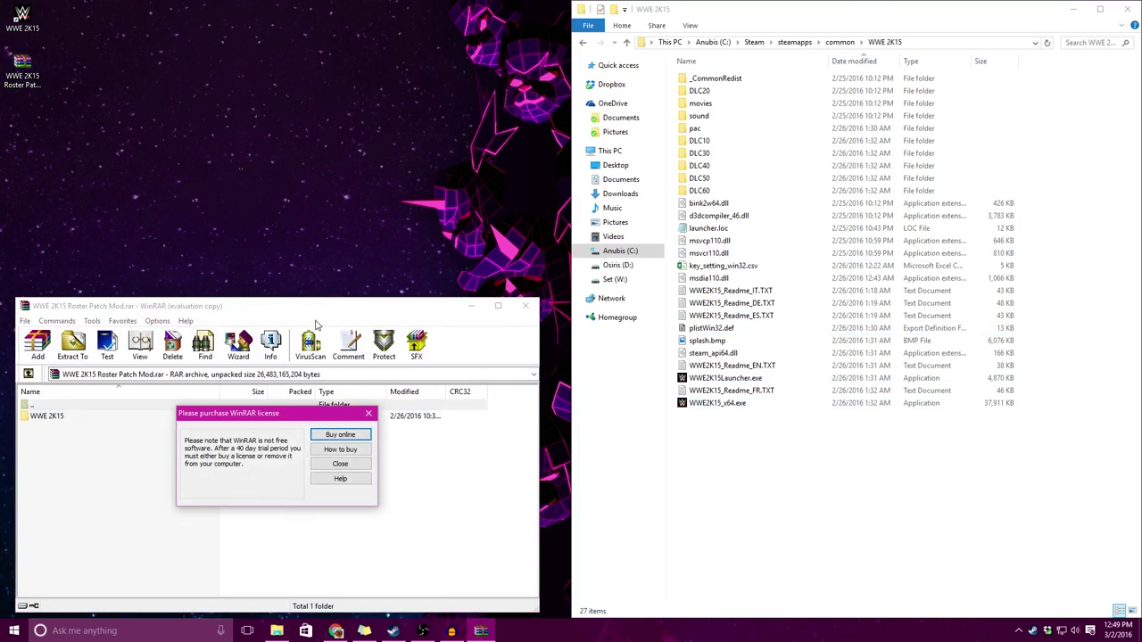
Dismiss the WinRAR licence reminder and open the archive's WWE 2K15 folder
left_click(367, 465)
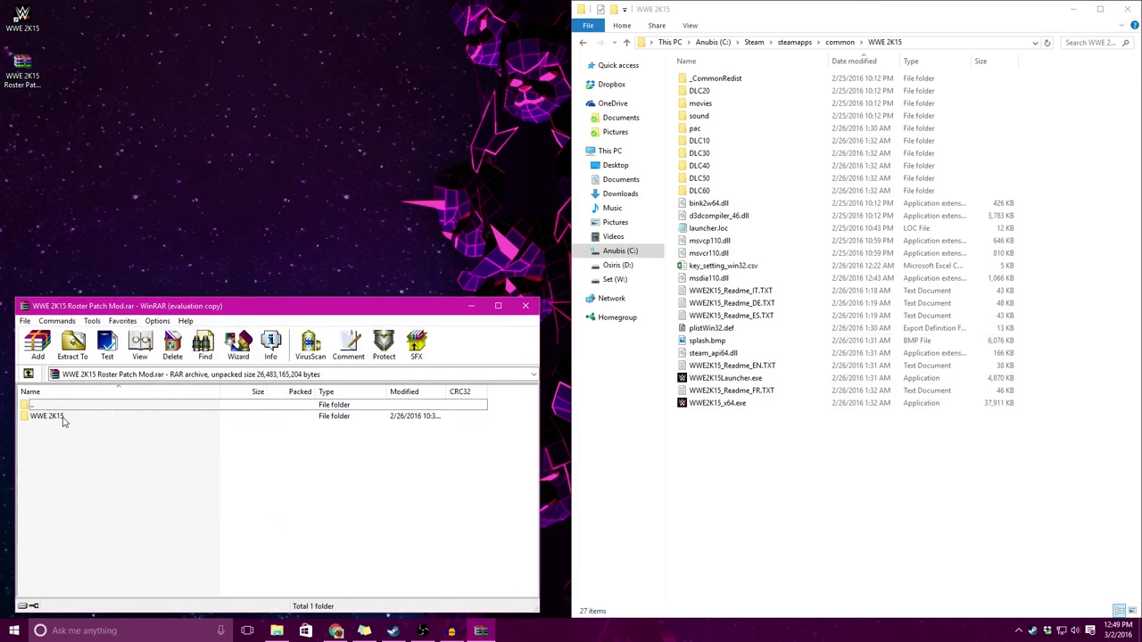
left_click(53, 420)
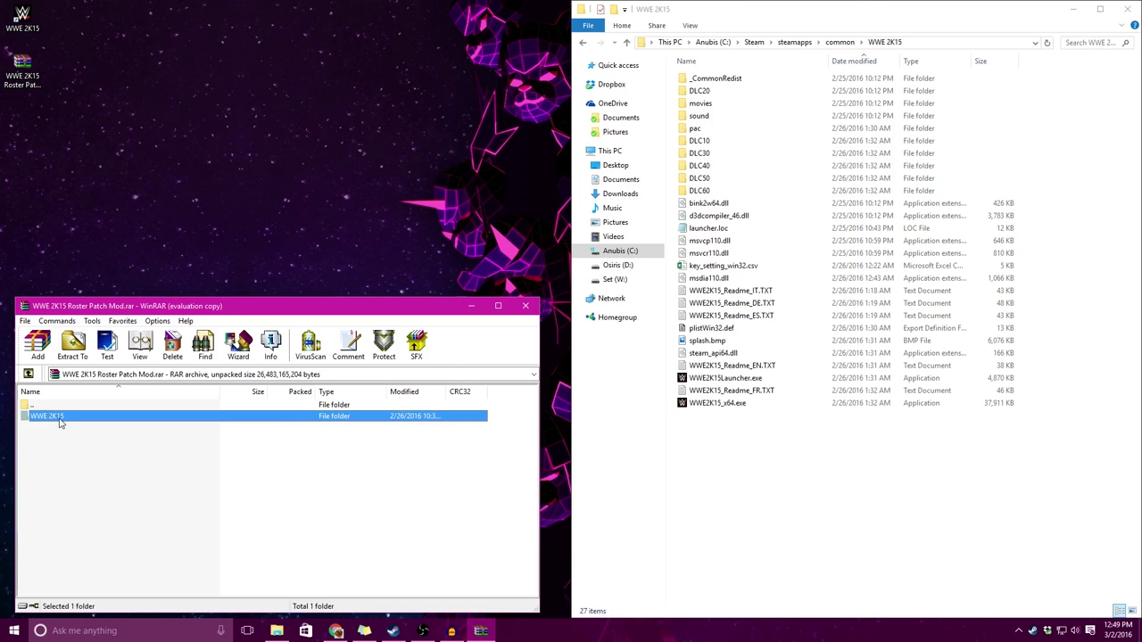
double_click(60, 421)
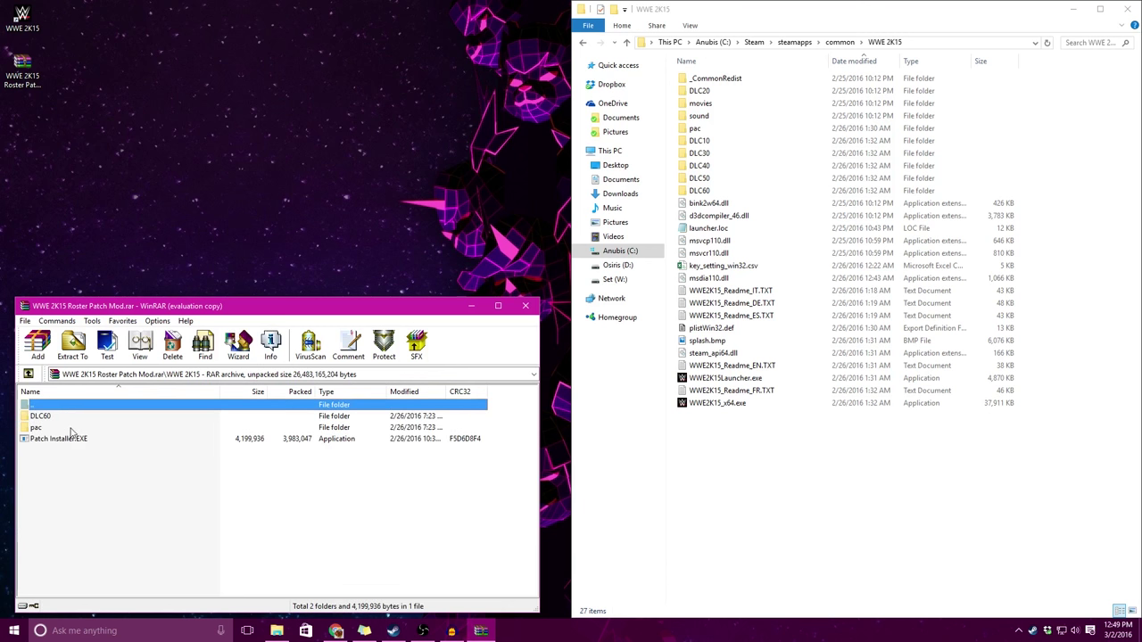
left_click(58, 446)
left_click(56, 441)
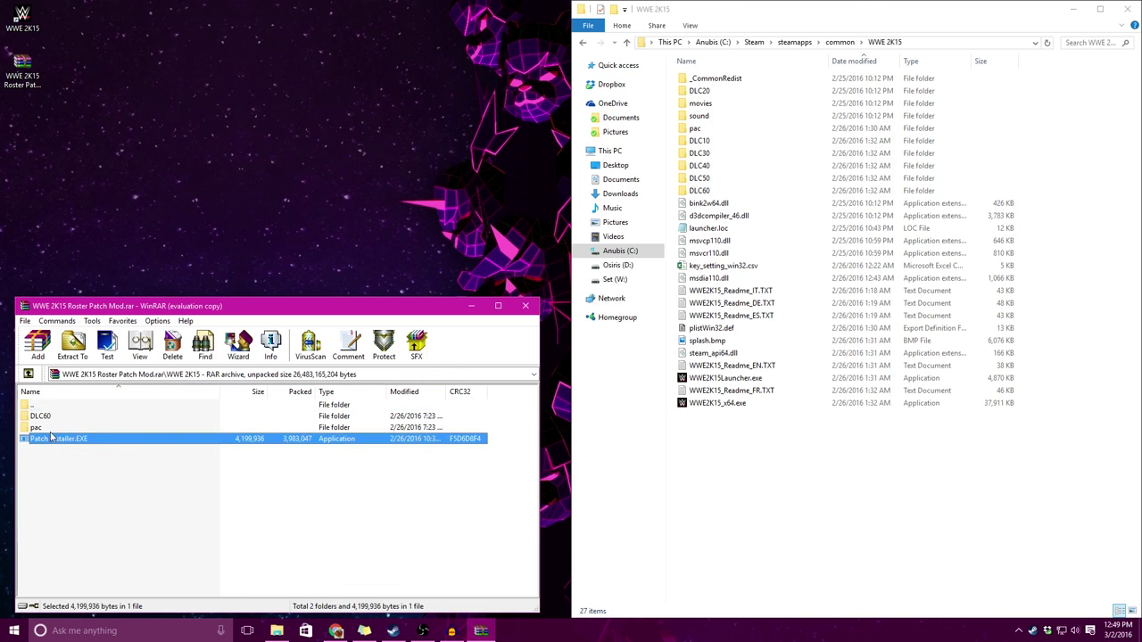
left_click(50, 429)
left_click(47, 418)
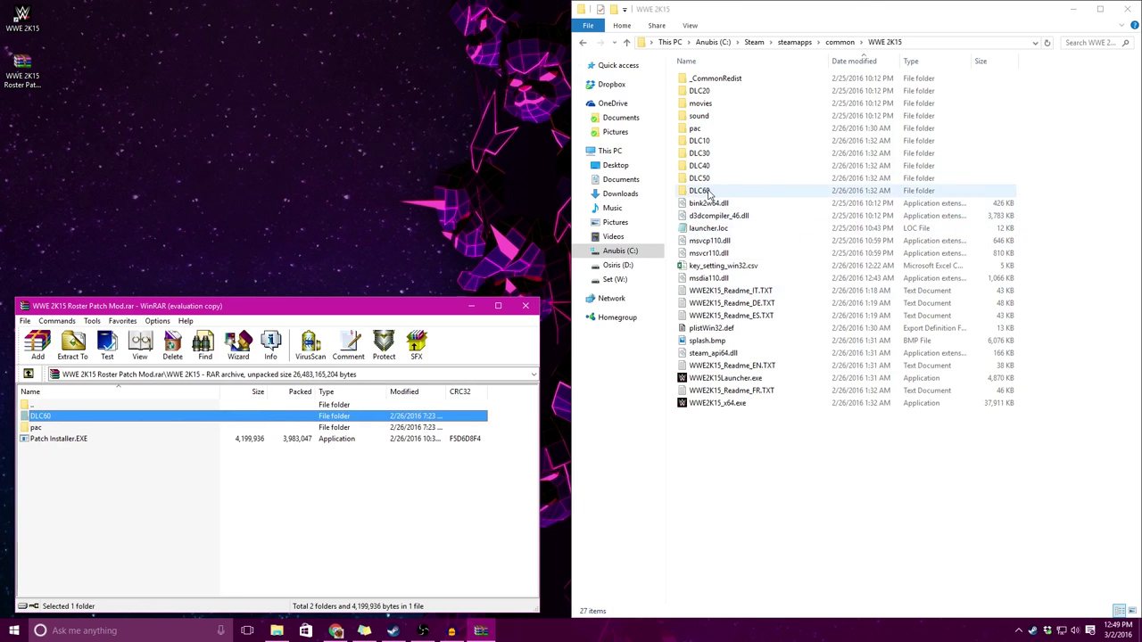
Drag DLC60, pac and Patch Installer.EXE from the archive into the game's WWE 2K15 folder
left_click(710, 192)
left_click(707, 134)
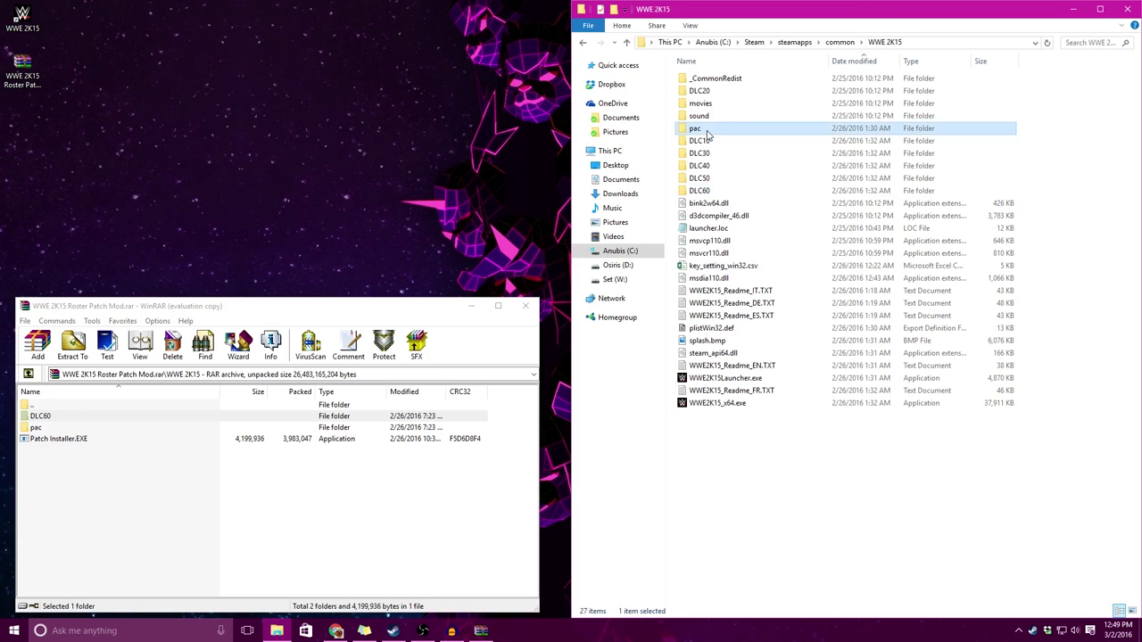
left_click(754, 446)
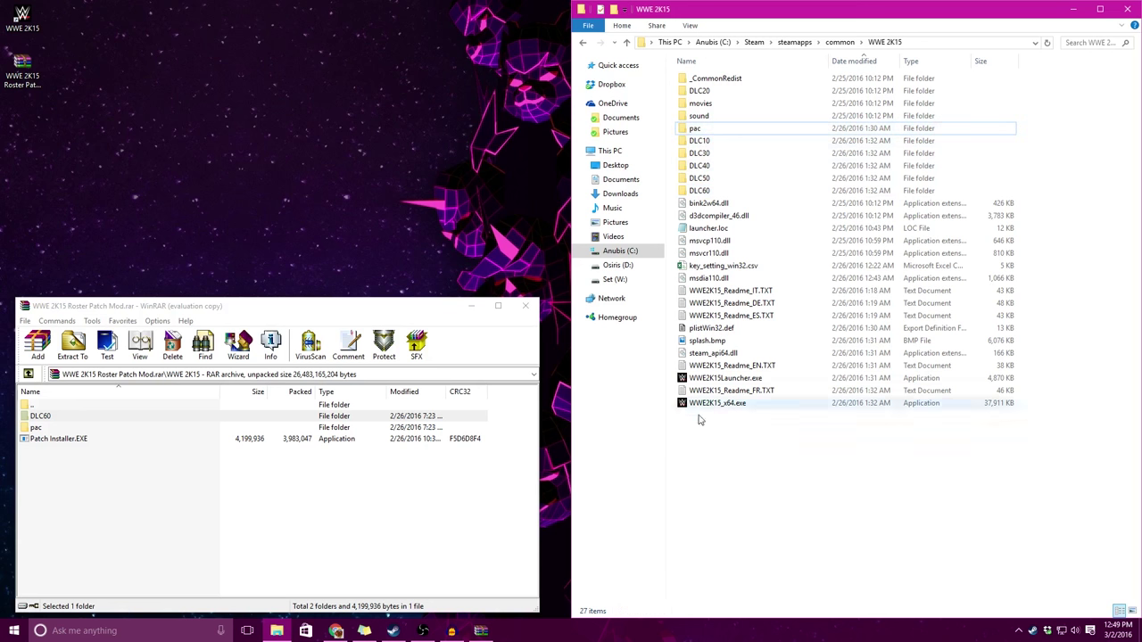
left_click(187, 488)
left_click_drag(116, 459, 66, 419)
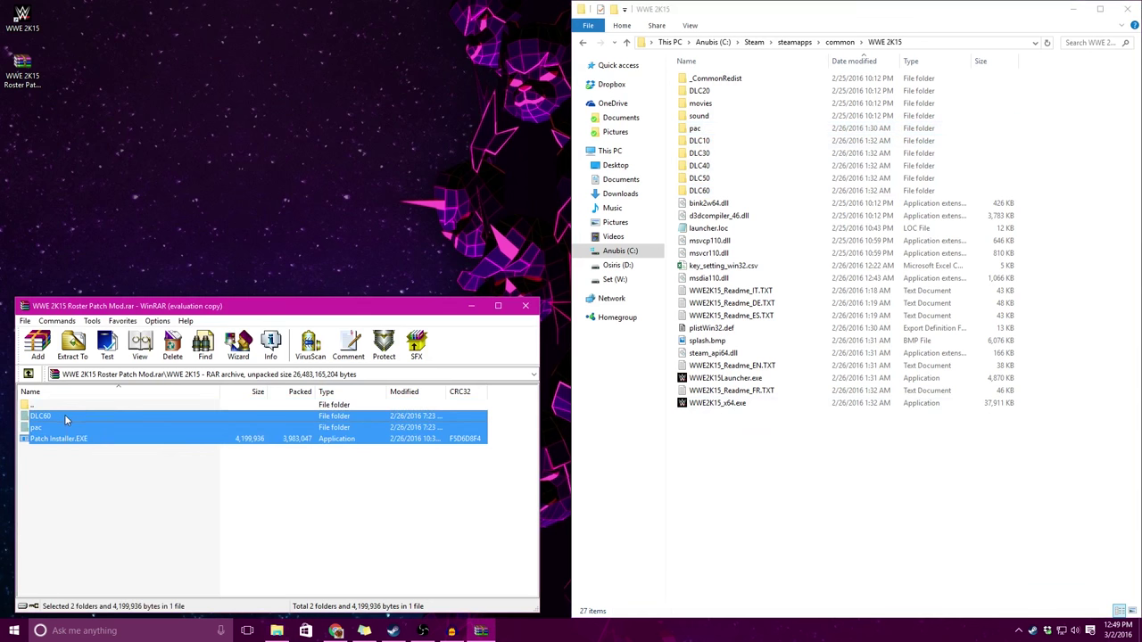
left_click_drag(834, 458, 832, 460)
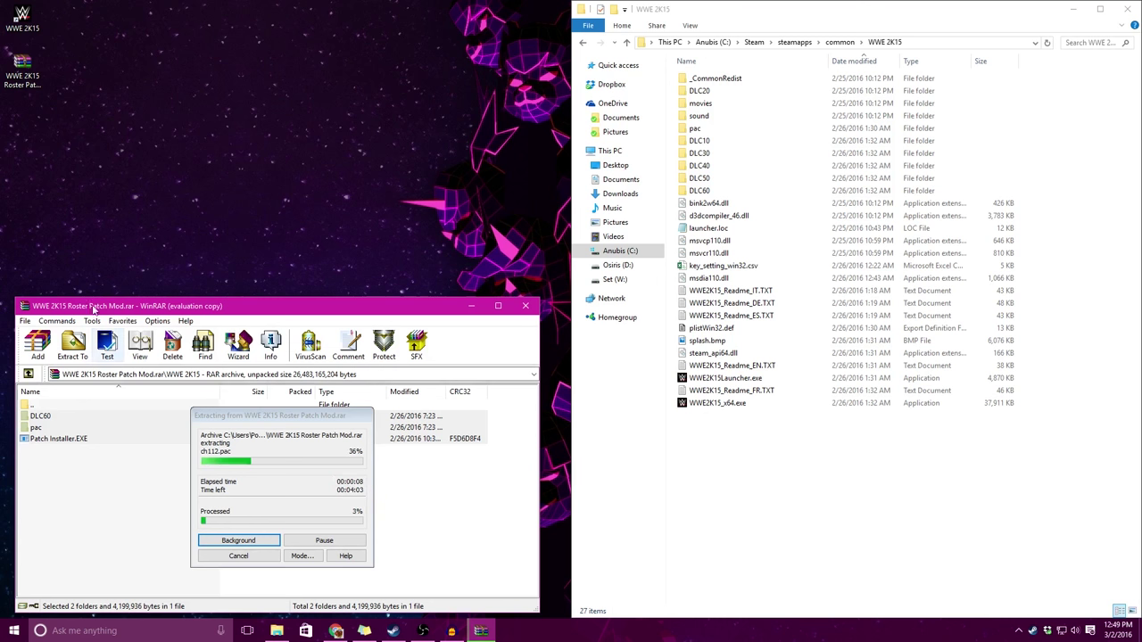
Let the extraction run until the Replace or Skip Files prompt for 2 conflicting files appears
left_click(25, 75)
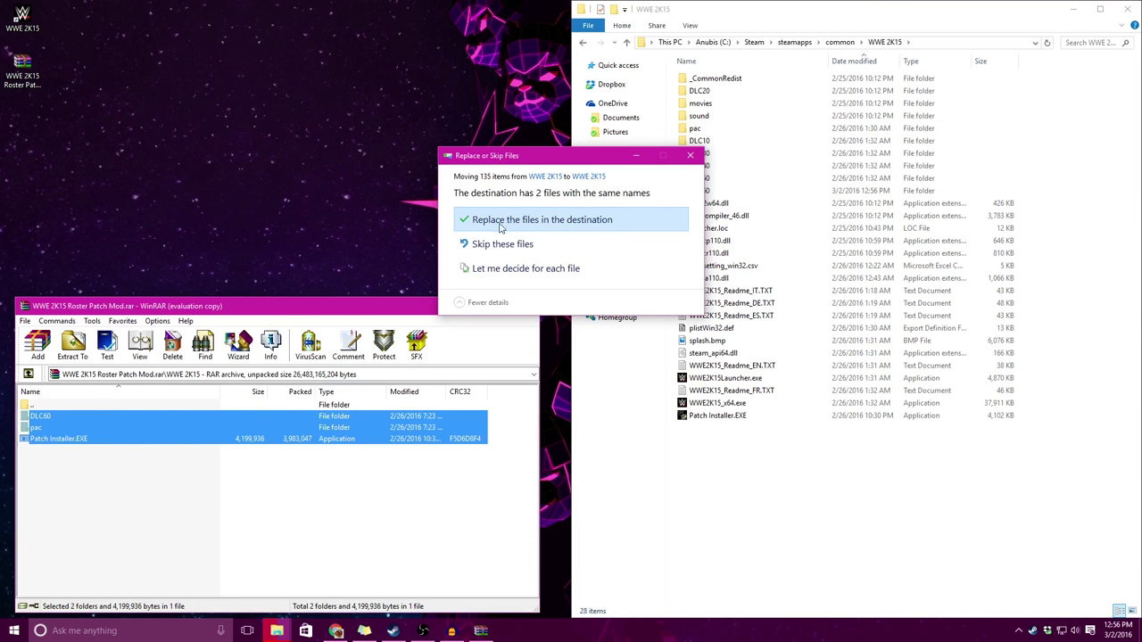
Replace the 2 conflicting files with the patched ones and switch to the pac\ch folder window
left_click(507, 223)
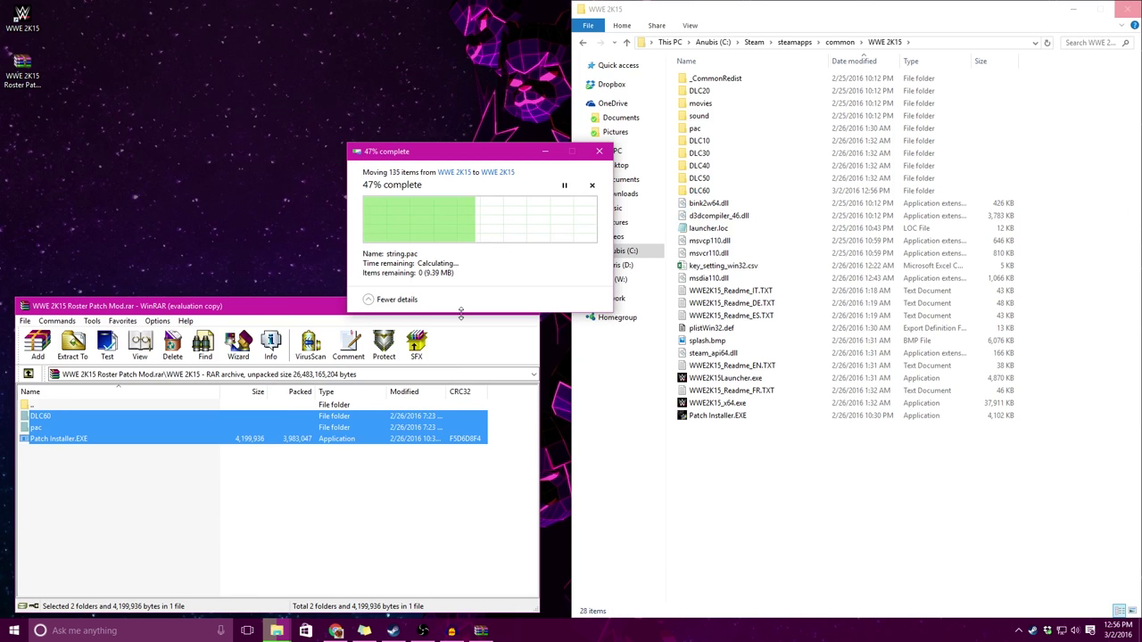
key("alt+Tab")
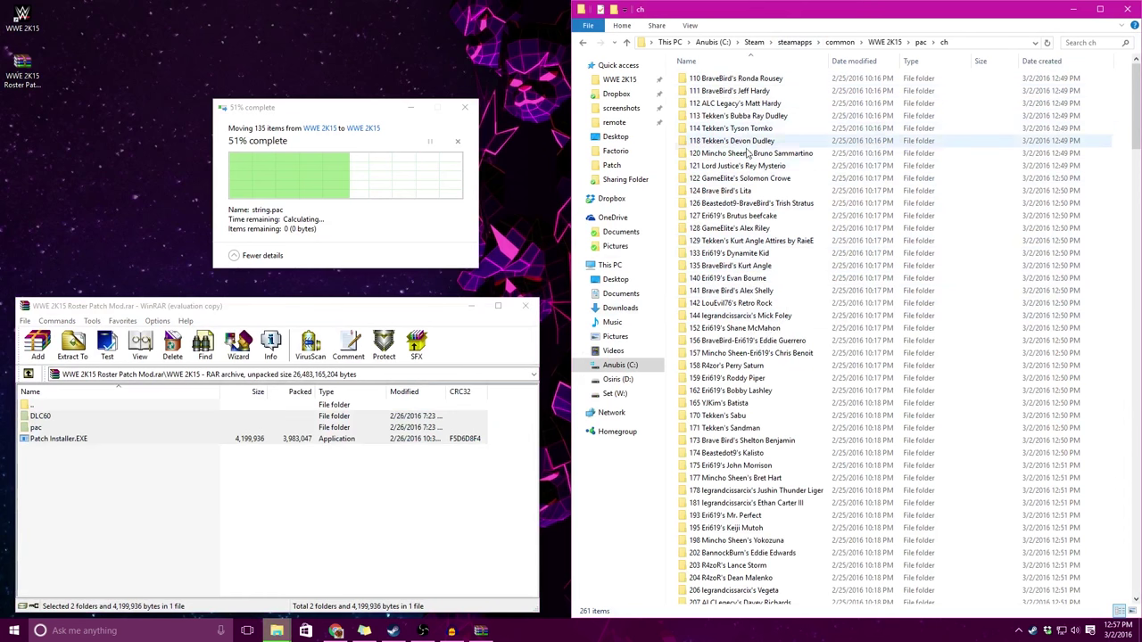
Browse the ch mod folders, including 213 and 268 Nick Jackson, and settle on 170 Tekken's Sabu
scroll(729, 197, "down", 3)
scroll(737, 275, "down", 1)
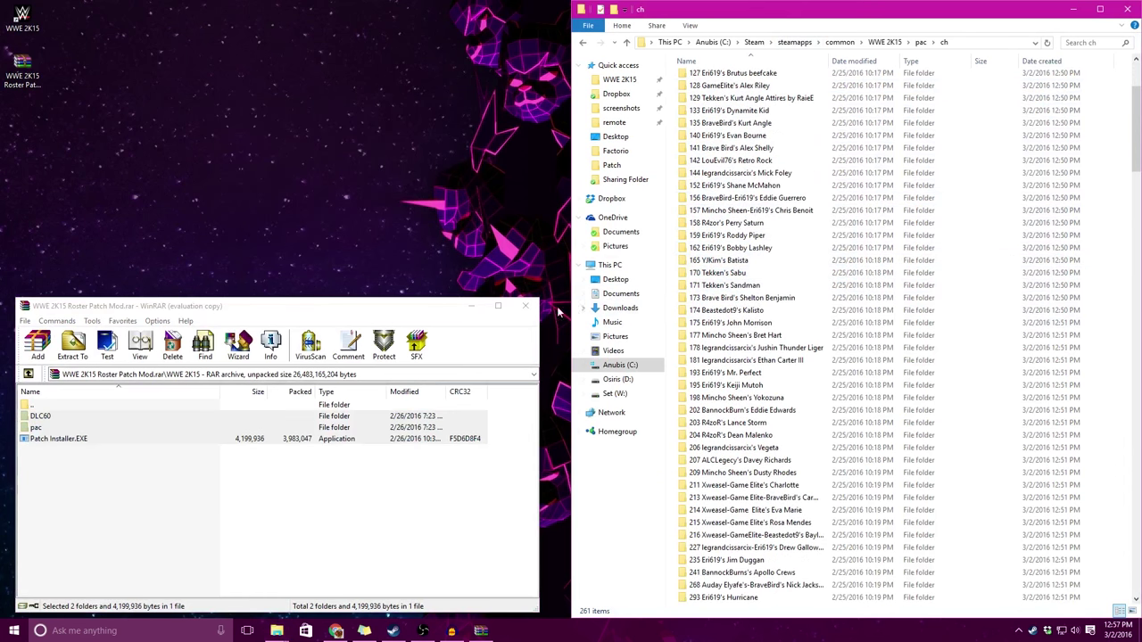
left_click(729, 273)
scroll(728, 274, "down", 5)
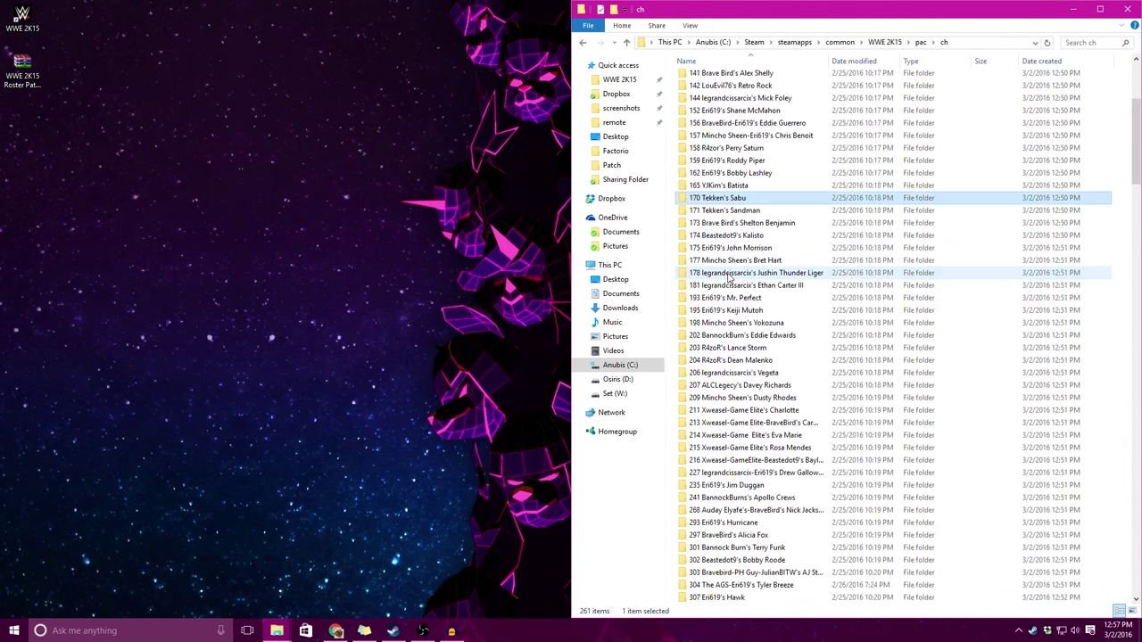
left_click(725, 311)
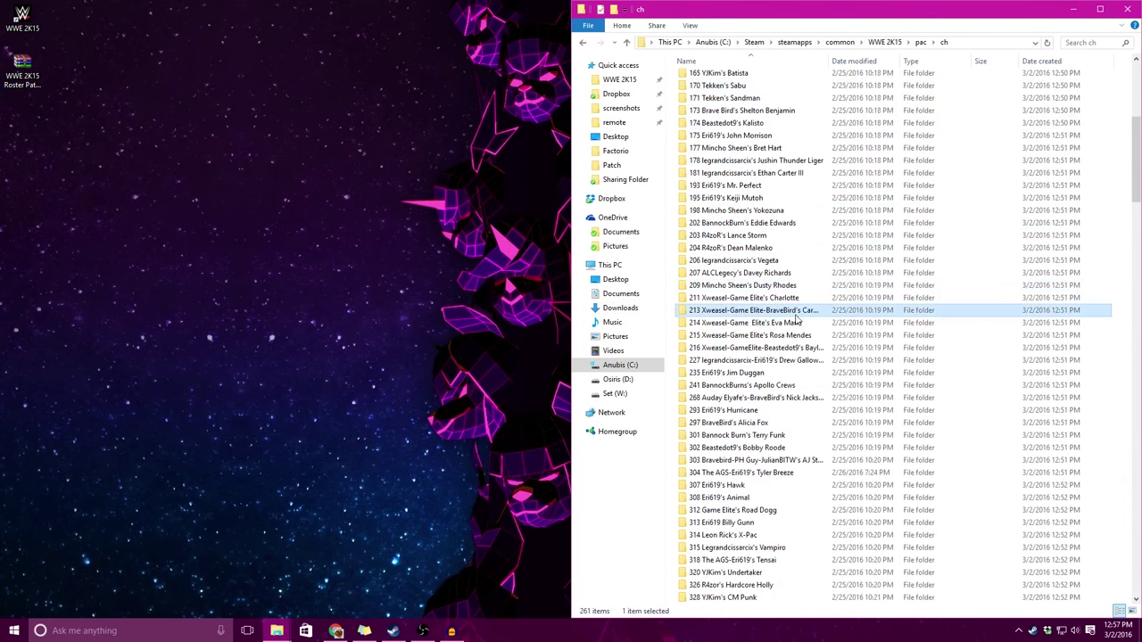
scroll(723, 321, "down", 1)
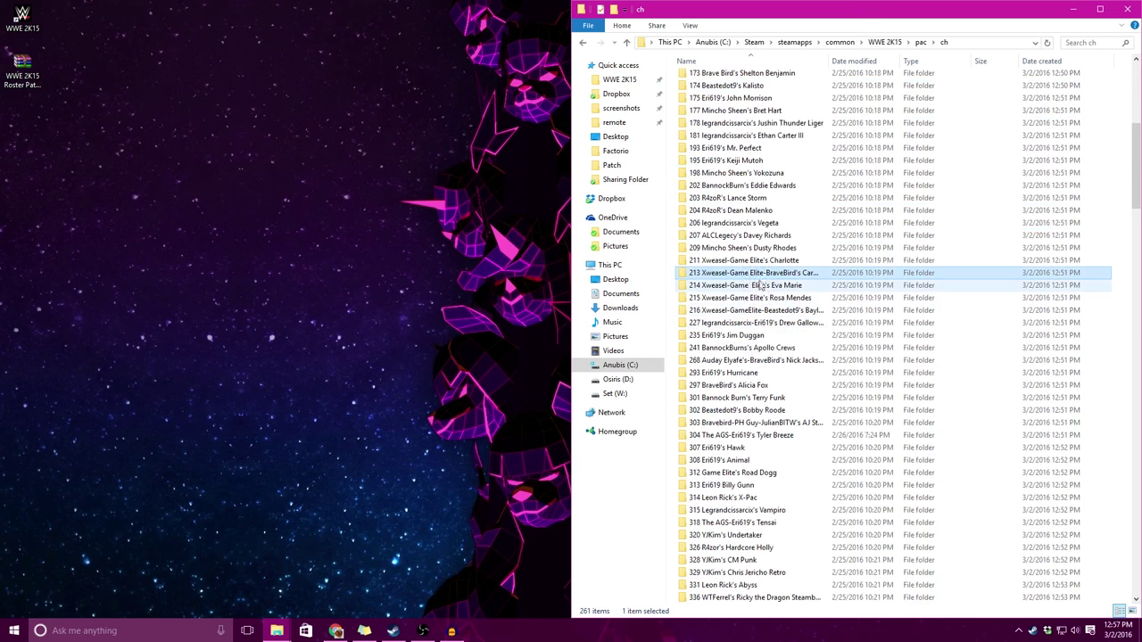
scroll(748, 316, "down", 1)
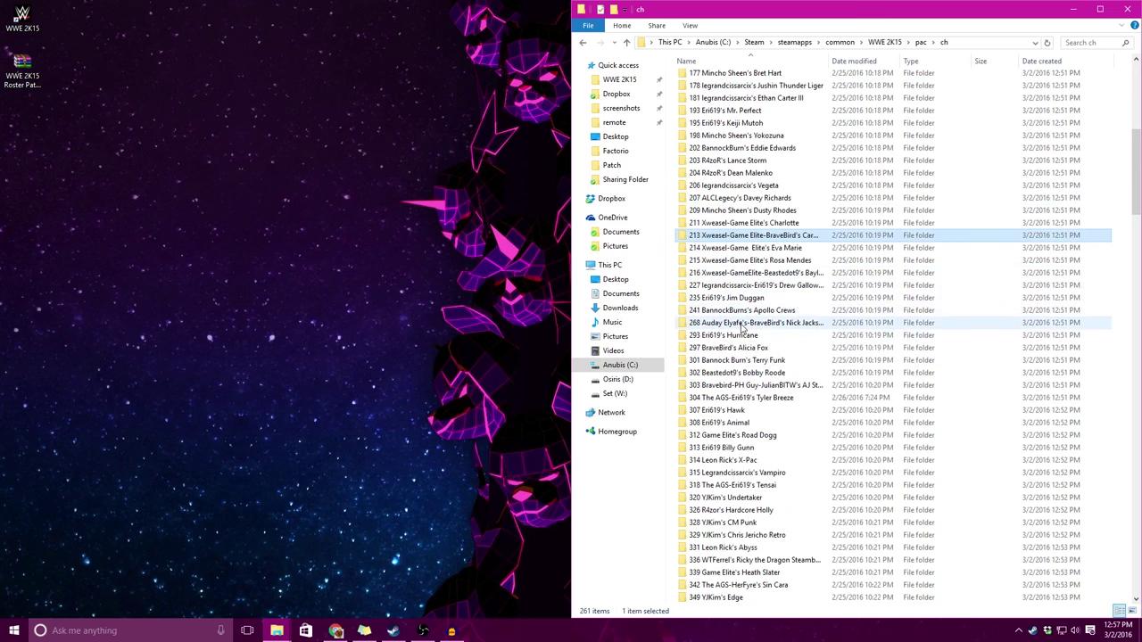
left_click(782, 325)
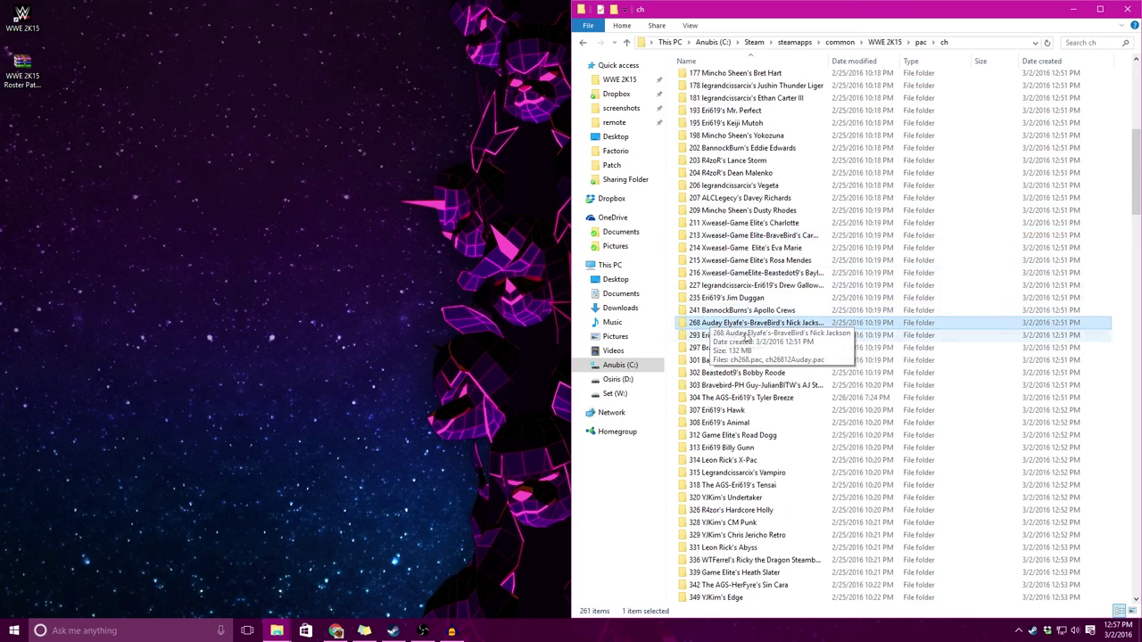
scroll(779, 332, "up", 8)
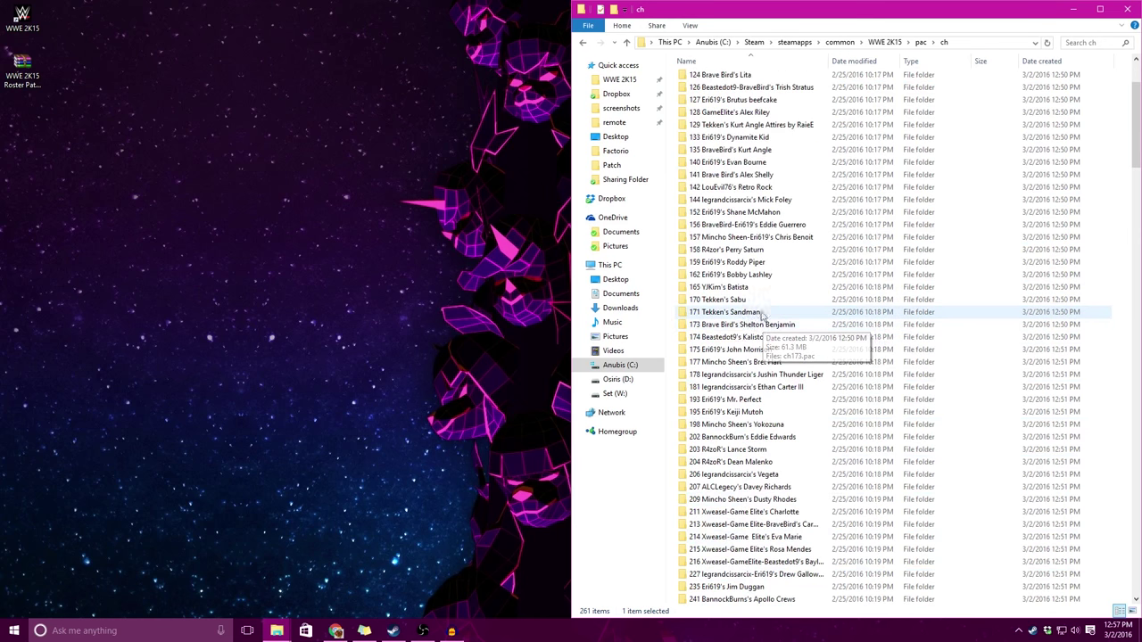
left_click(732, 303)
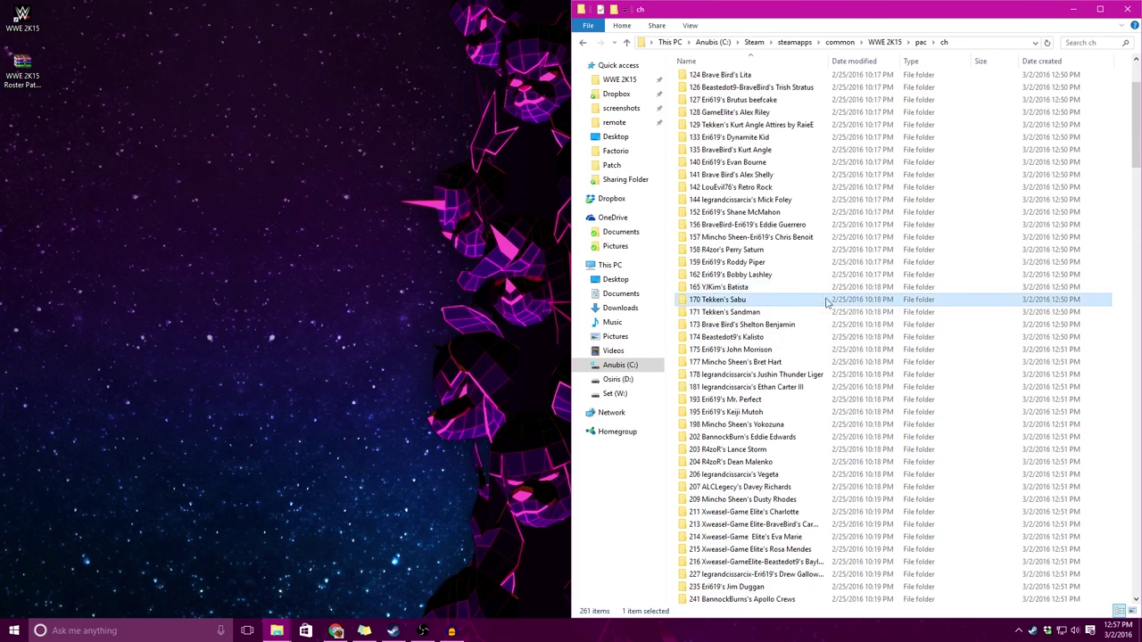
Look inside 170 Tekken's Sabu, then open the 382 Tekken-Eri619's Scott Steiner folder
double_click(742, 303)
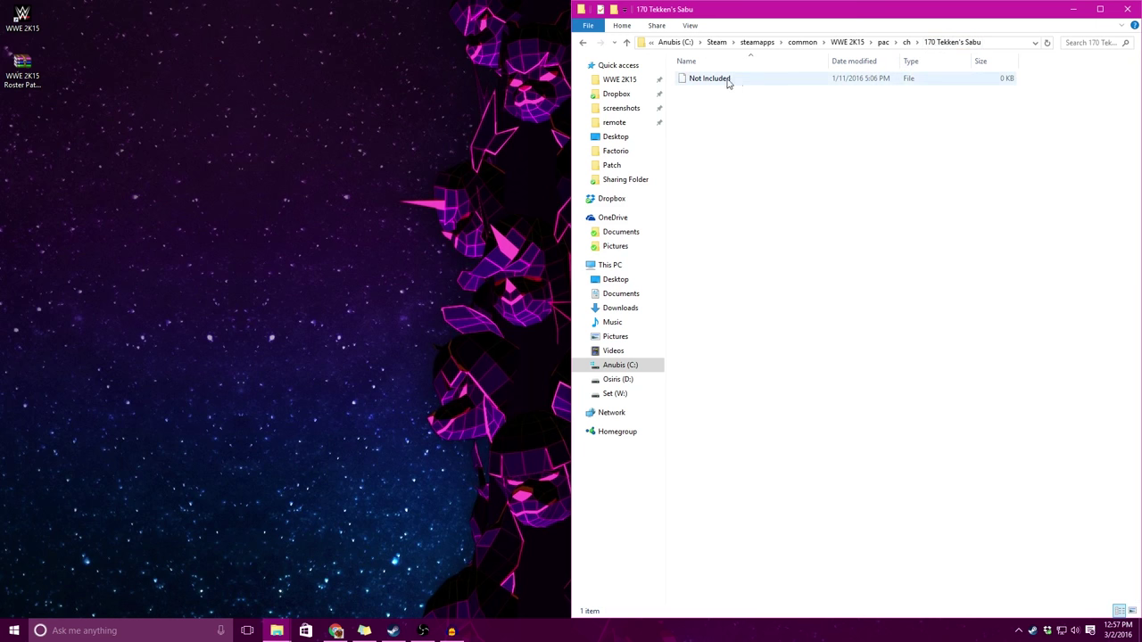
left_click(907, 41)
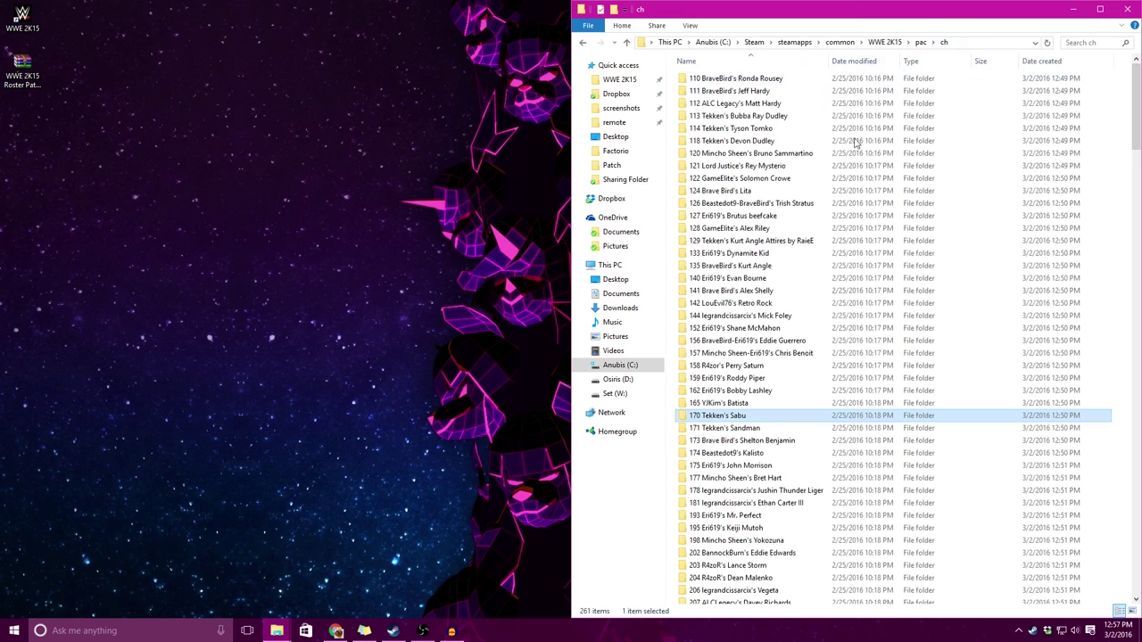
scroll(809, 413, "down", 15)
left_click(809, 413)
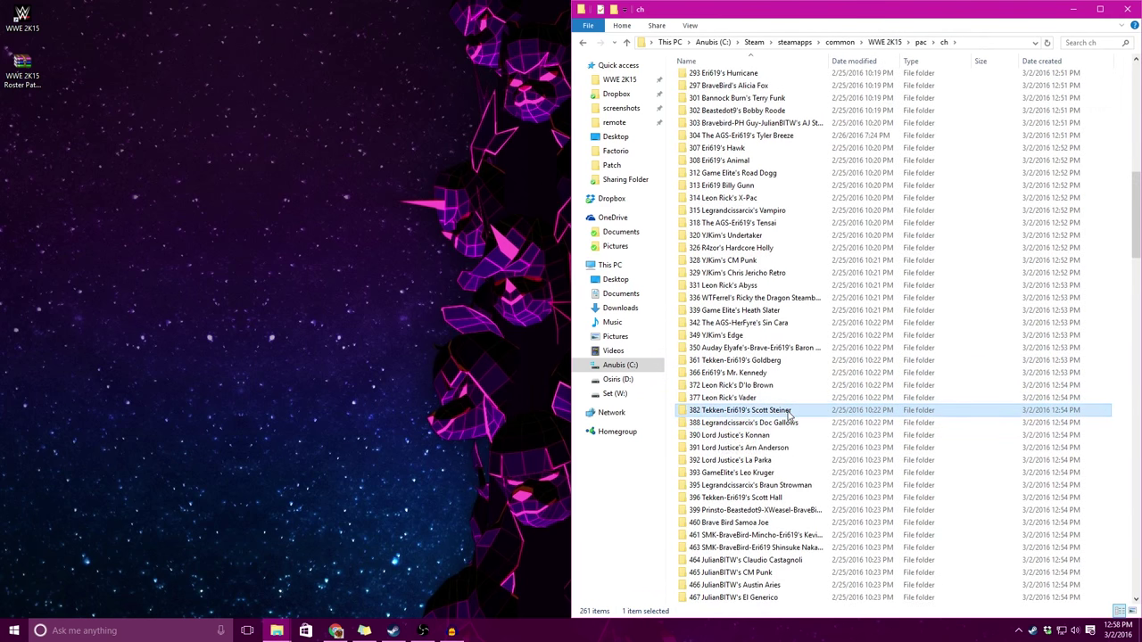
double_click(777, 412)
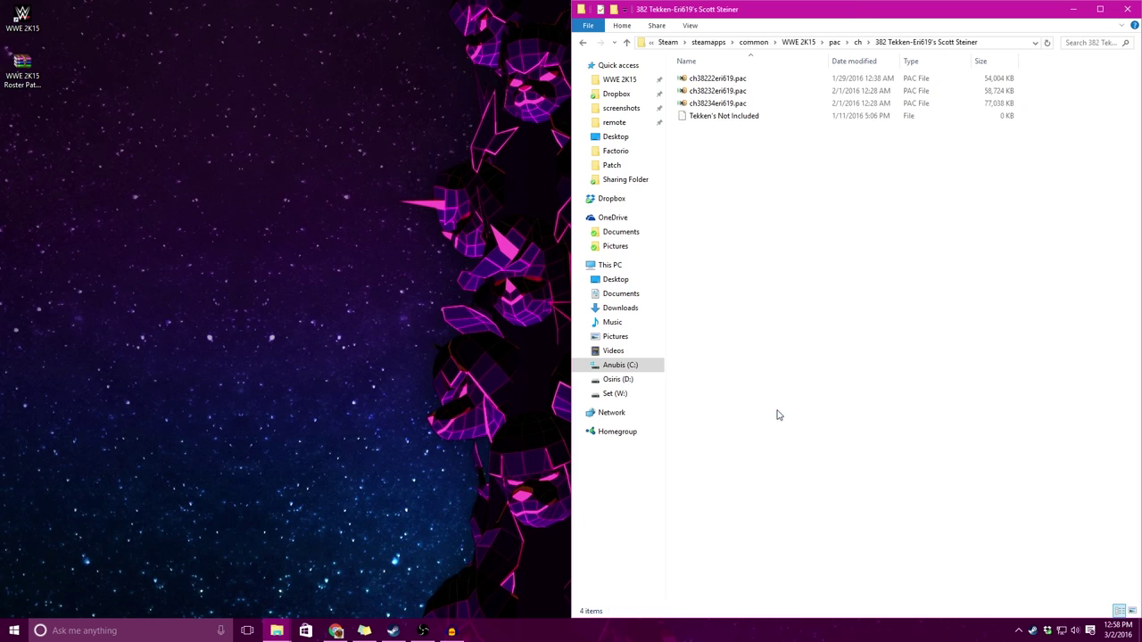
Check the Scott Steiner files ch38222eri619.pac, ch38232eri619.pac, ch38234eri619.pac and Tekken's Not Included
left_click(716, 81)
left_click(716, 90)
left_click(718, 104)
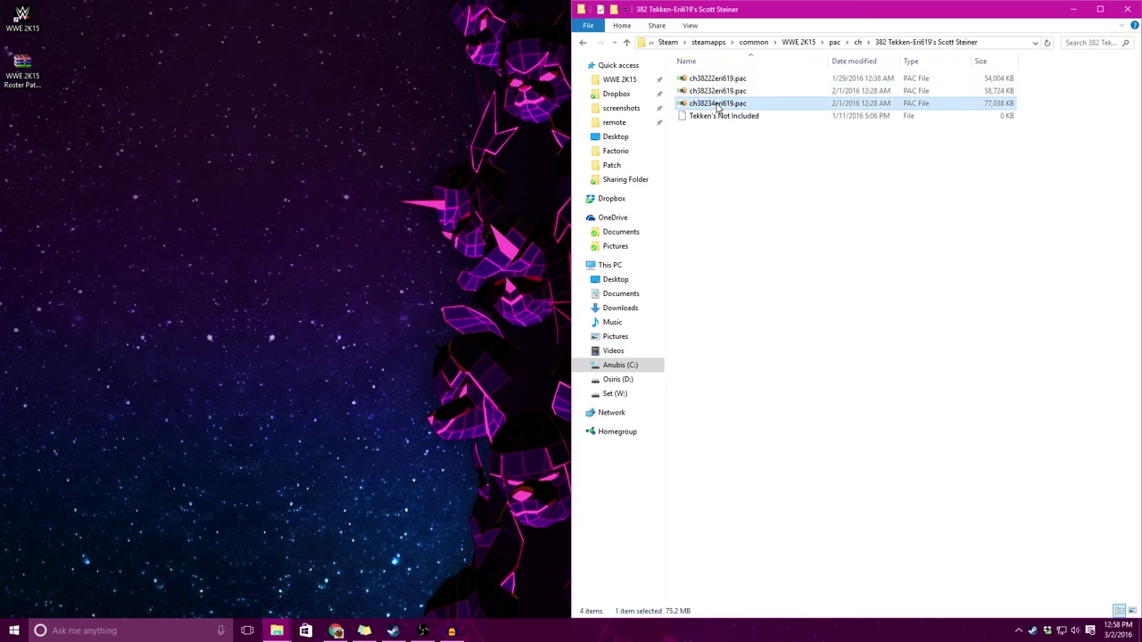
left_click(727, 91)
left_click(727, 79)
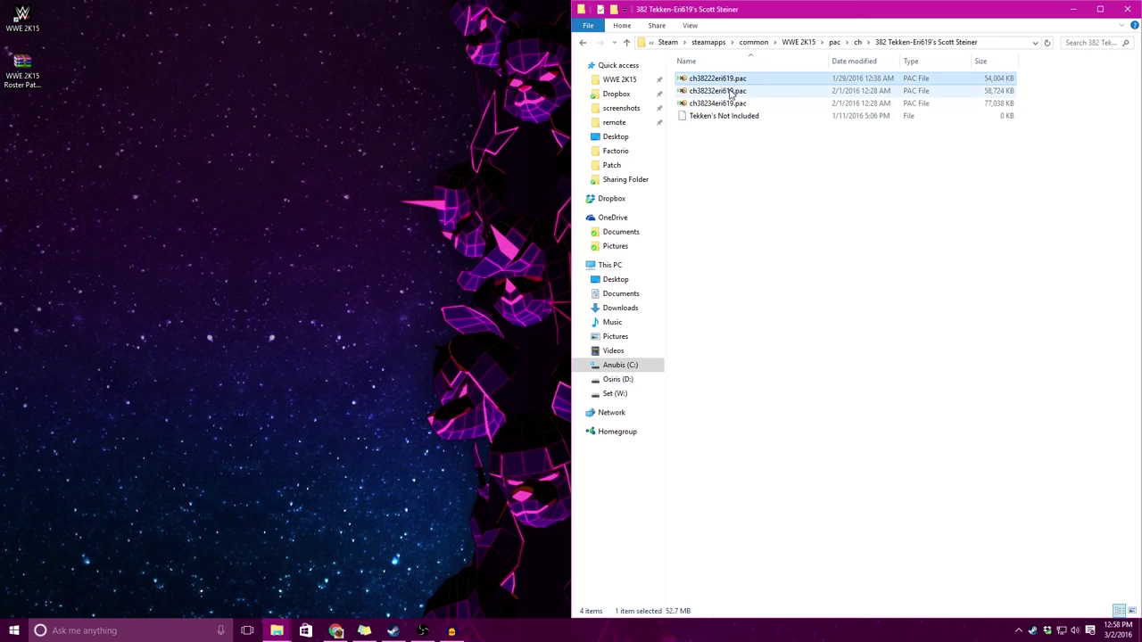
left_click(734, 91)
left_click(731, 104)
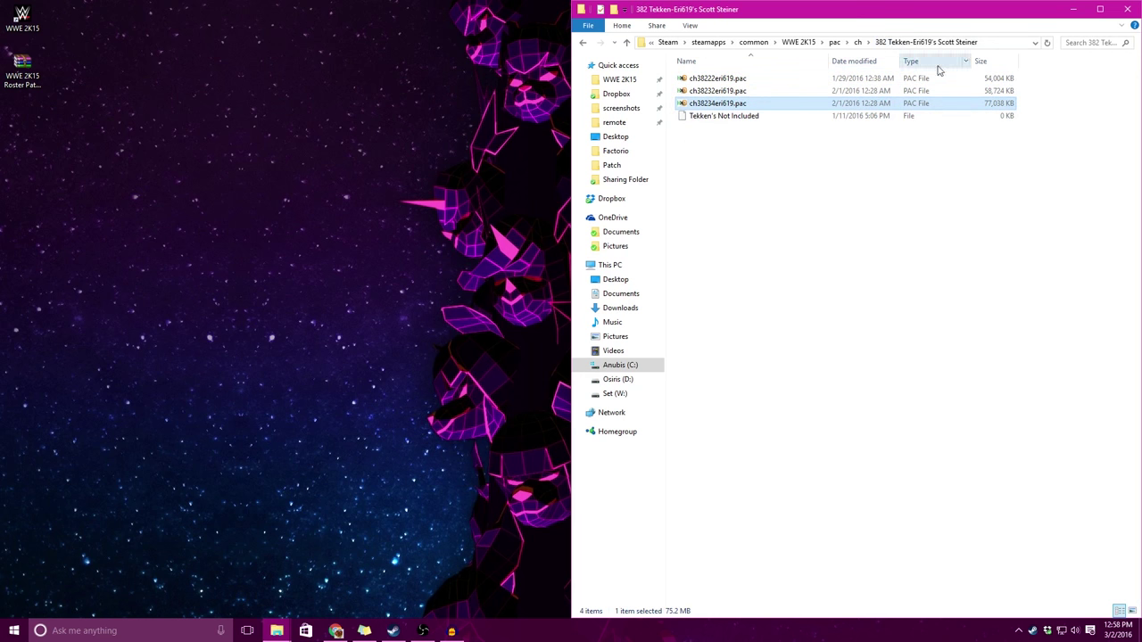
left_click(721, 116)
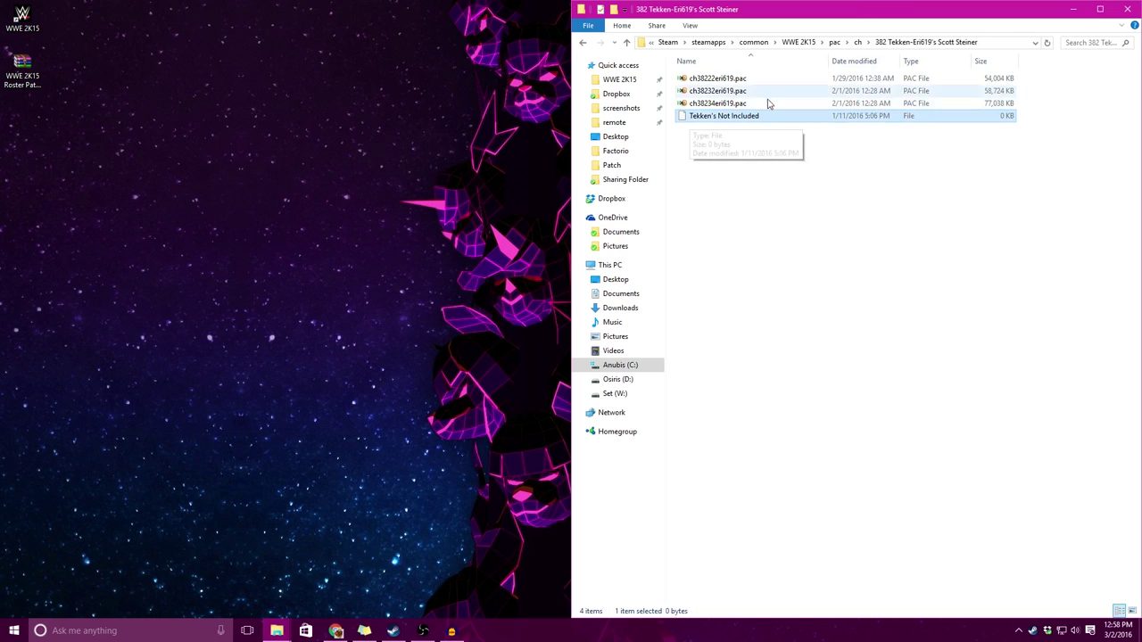
left_click(705, 105)
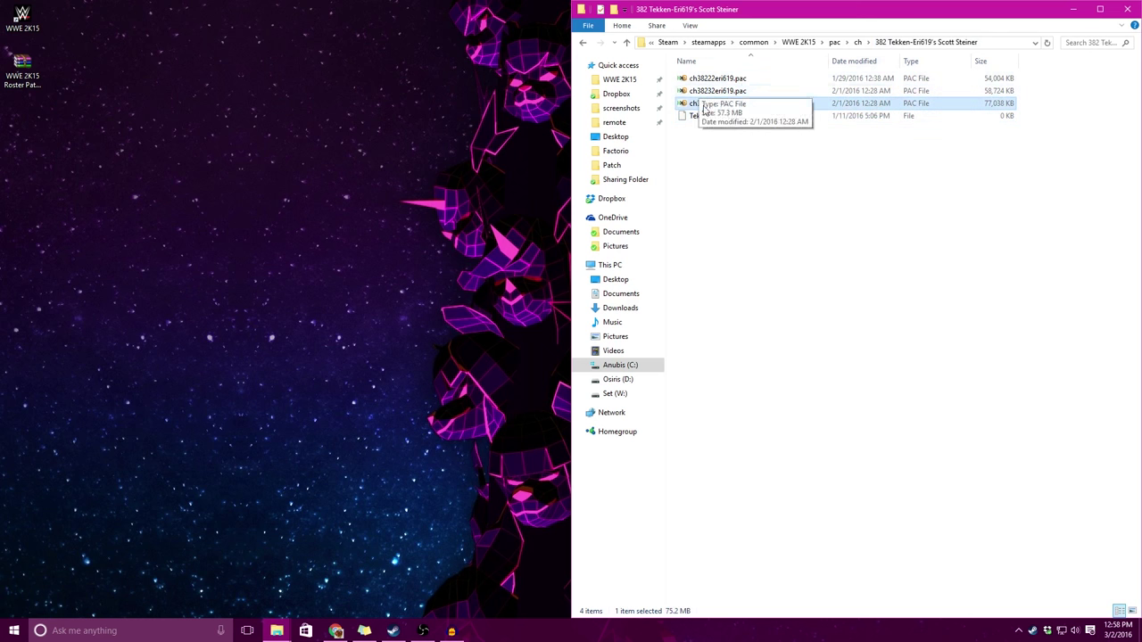
Go back up through ch to the pac folder and select misc01_start.pac
left_click(858, 42)
scroll(794, 290, "up", 20)
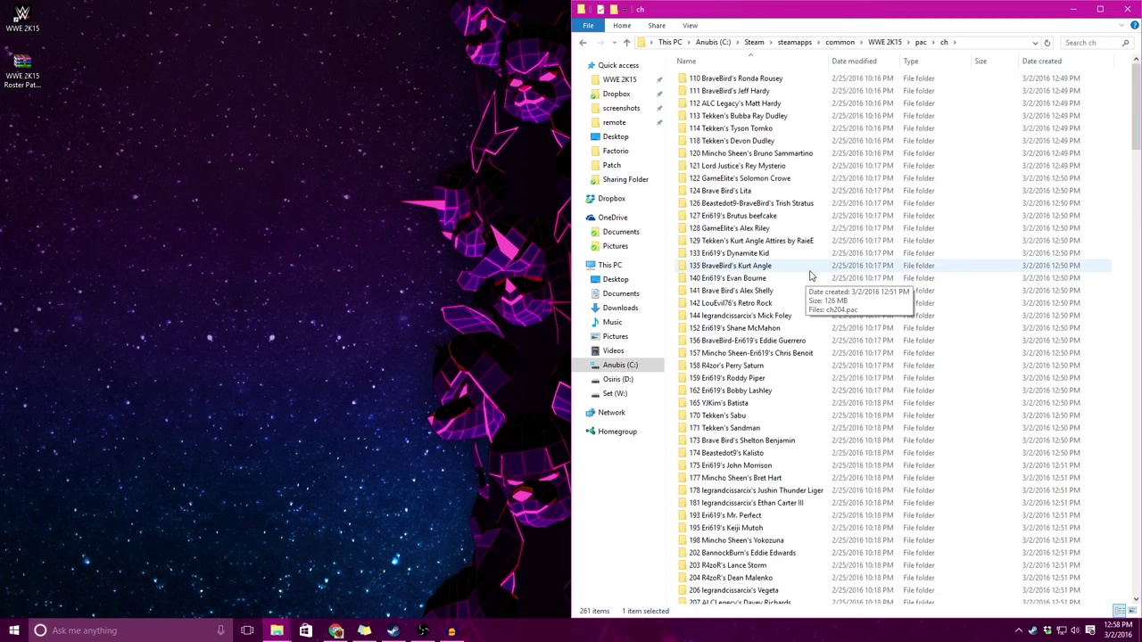
left_click(920, 42)
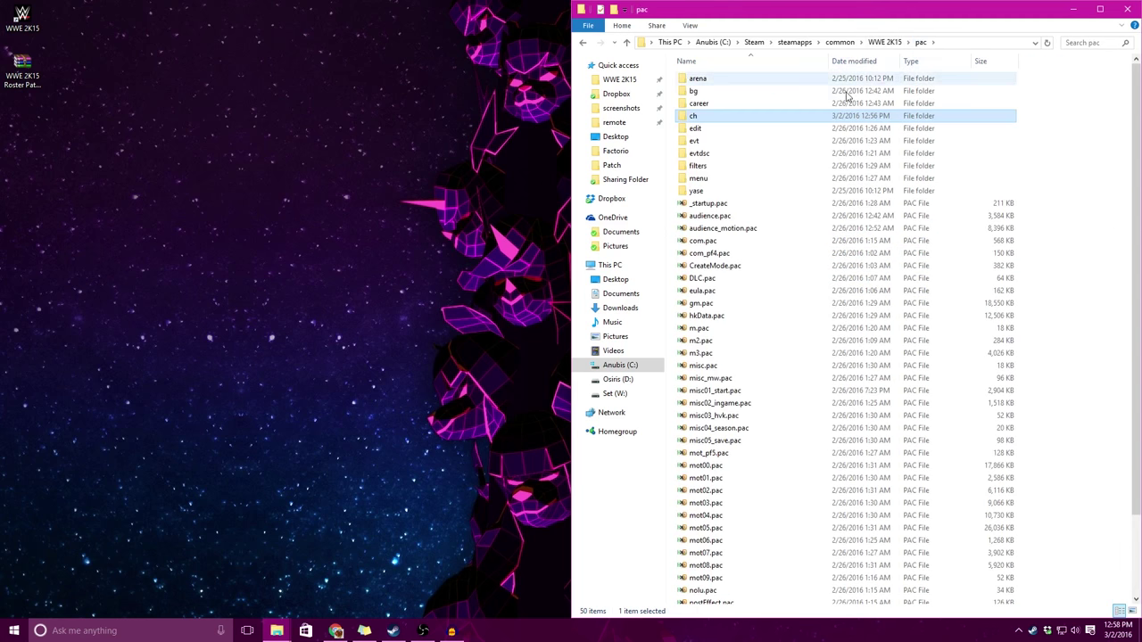
scroll(757, 227, "down", 3)
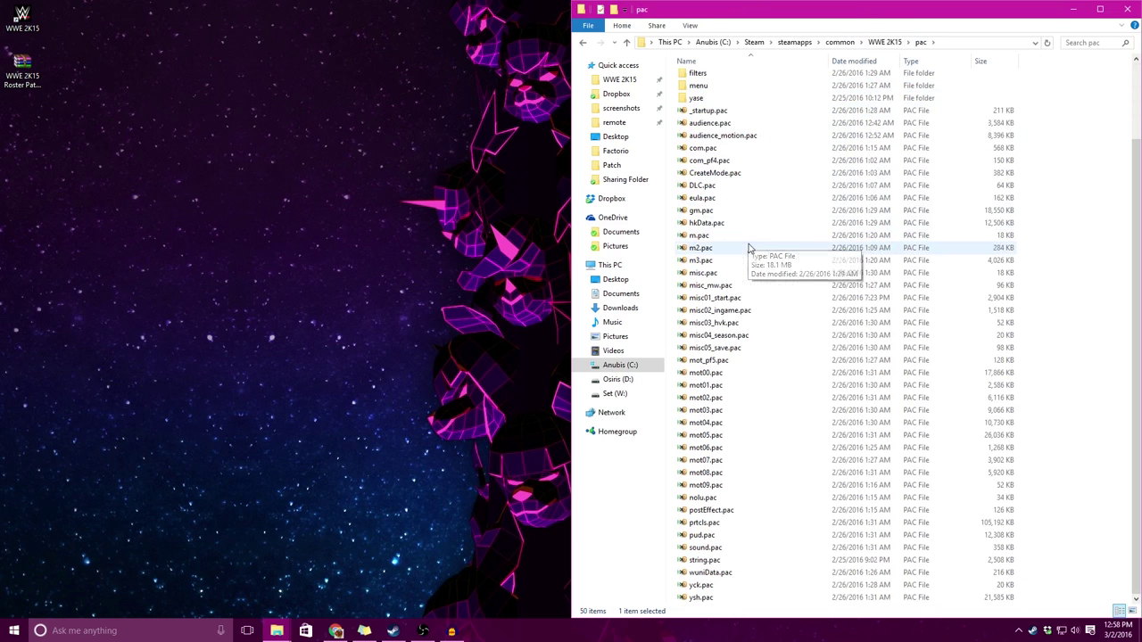
left_click(694, 302)
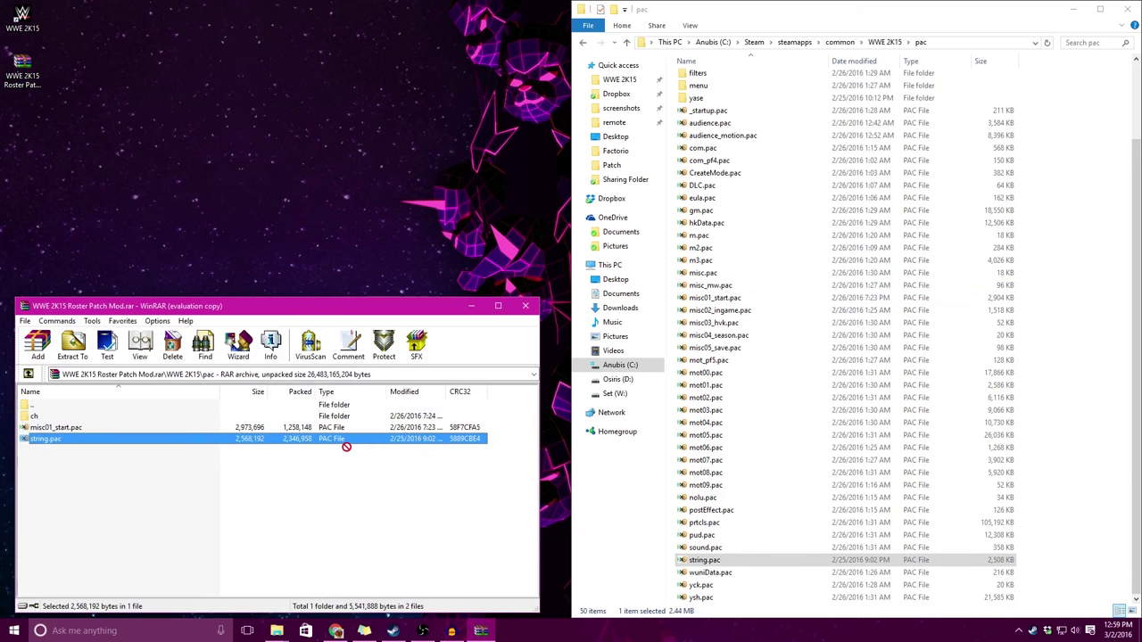
Copy string.pac from the archive into the game's pac folder, then go up to WWE 2K15
left_click_drag(346, 446, 782, 548)
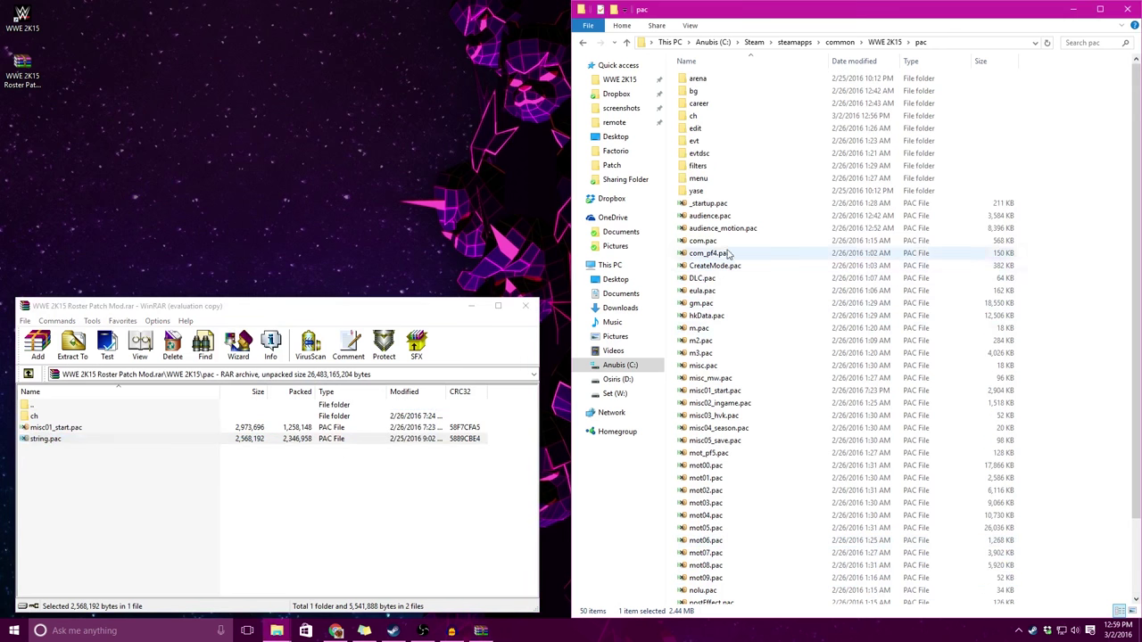
scroll(772, 366, "down", 3)
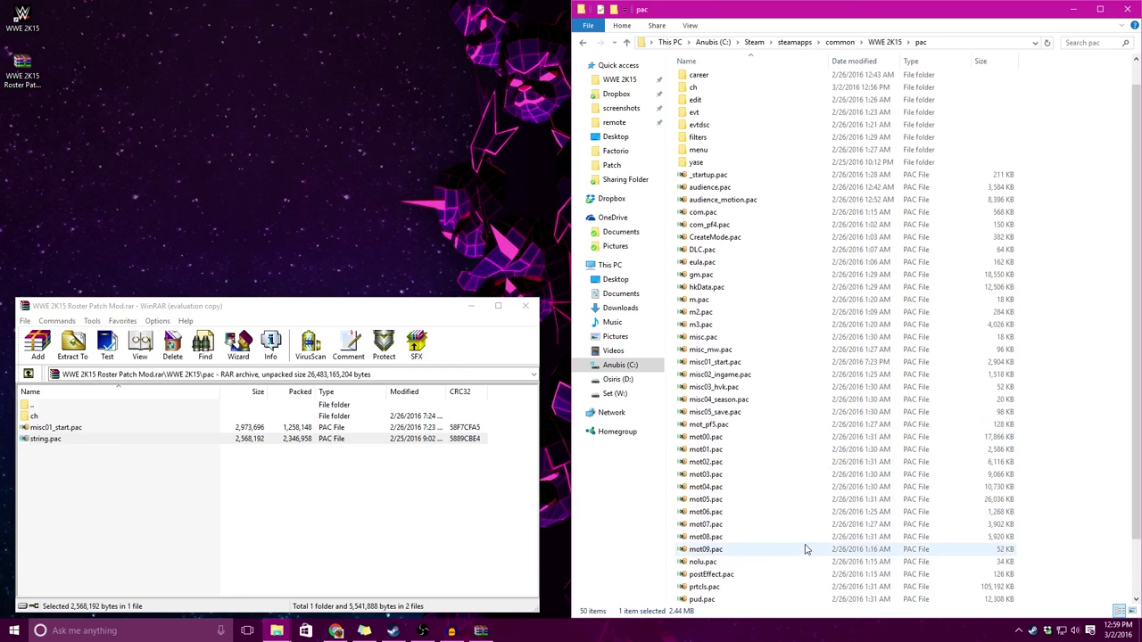
scroll(805, 545, "up", 3)
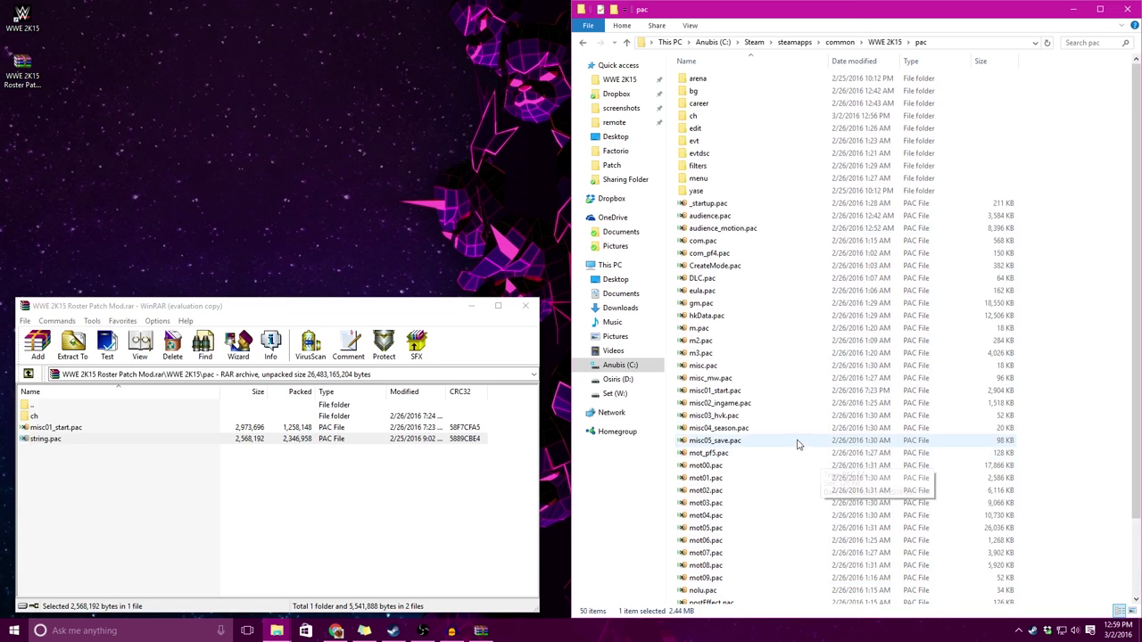
left_click(736, 393)
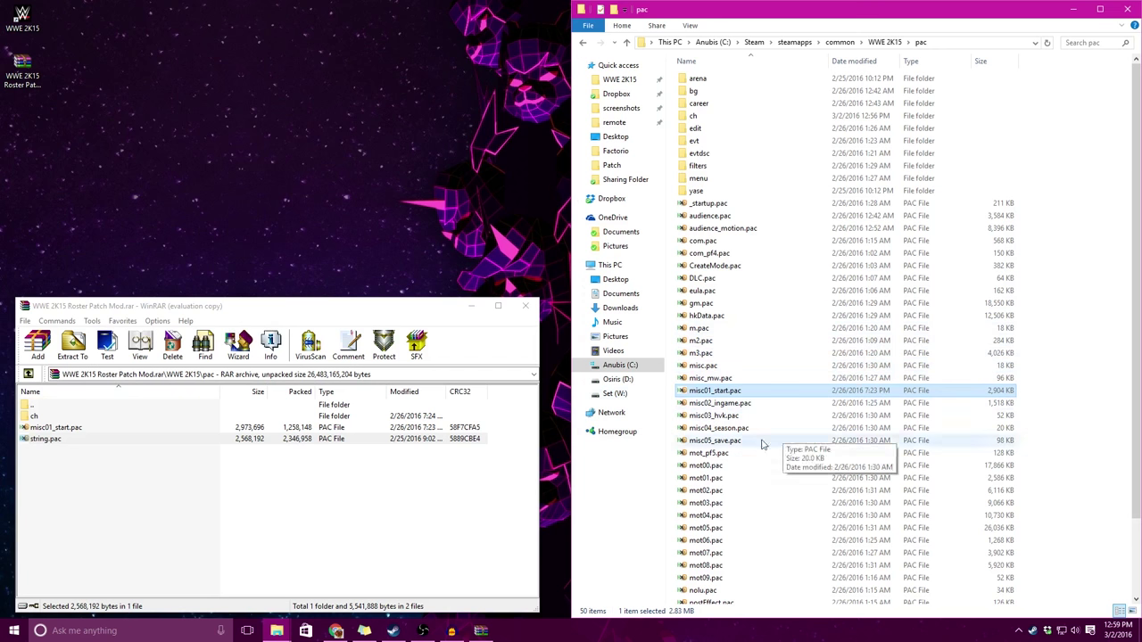
left_click(883, 42)
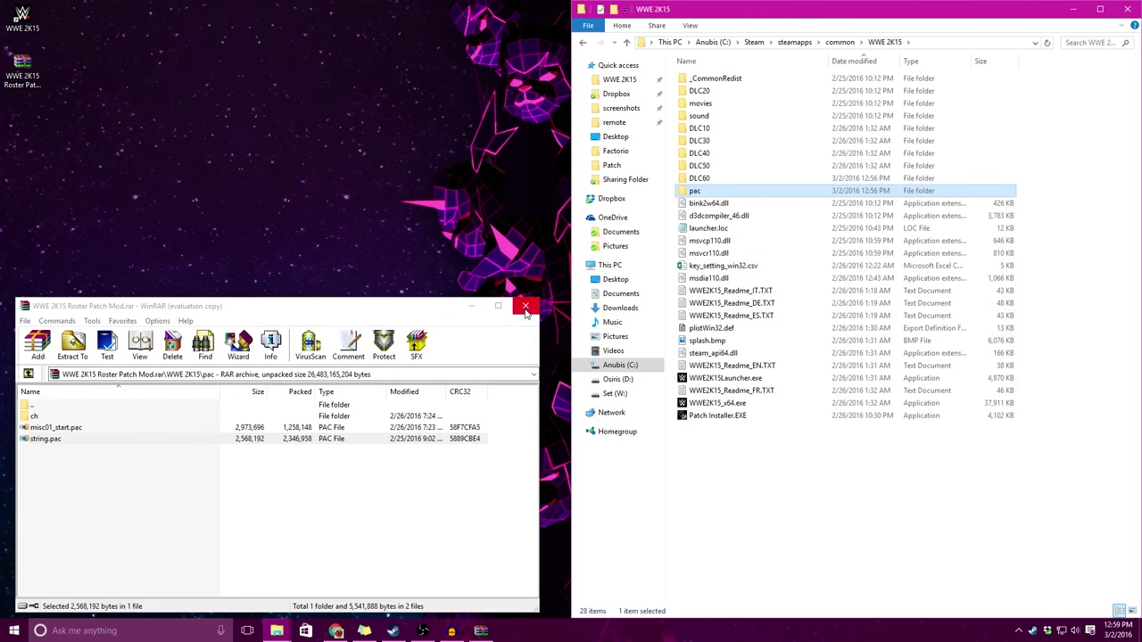
Launch WWE 2K15 from its desktop shortcut, close WinRAR, and select Patch Installer.EXE
left_click(347, 196)
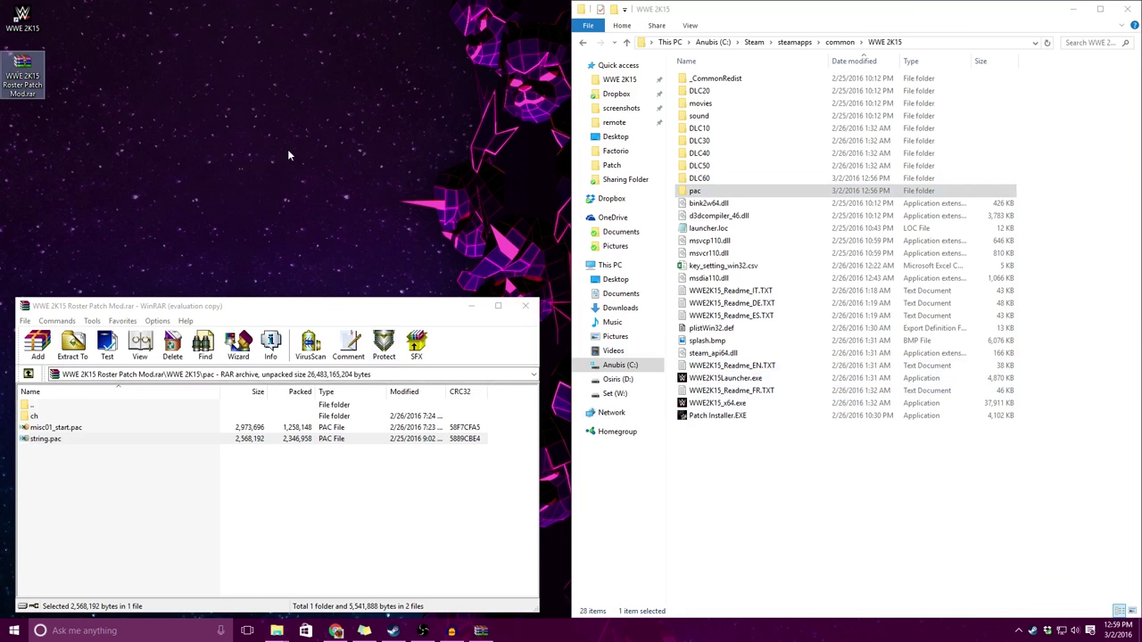
left_click(22, 18)
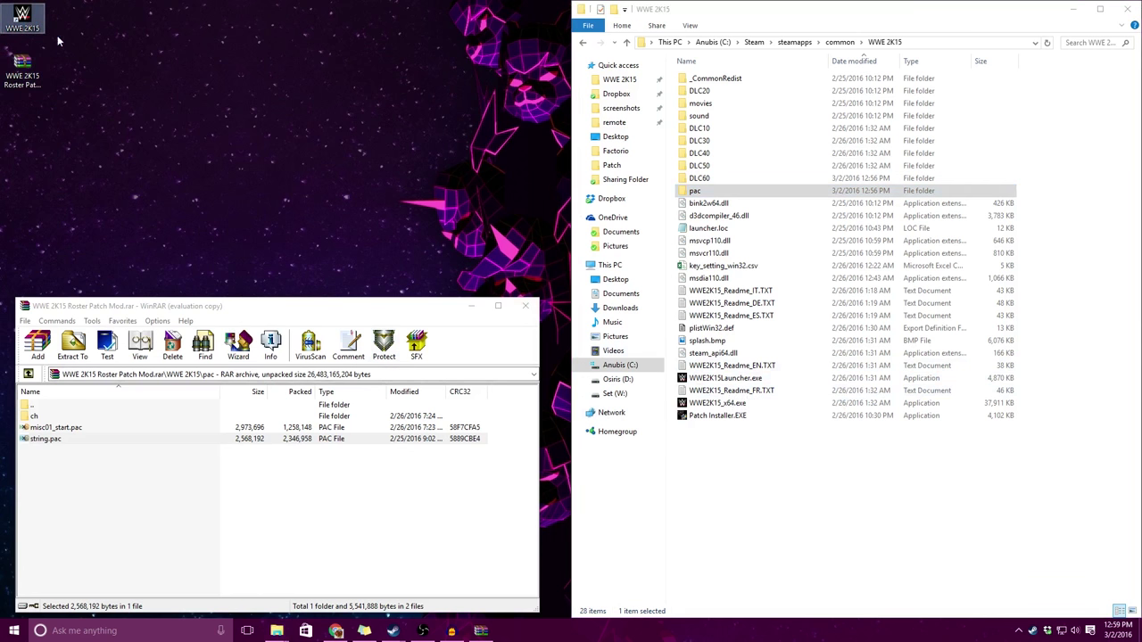
left_click(525, 305)
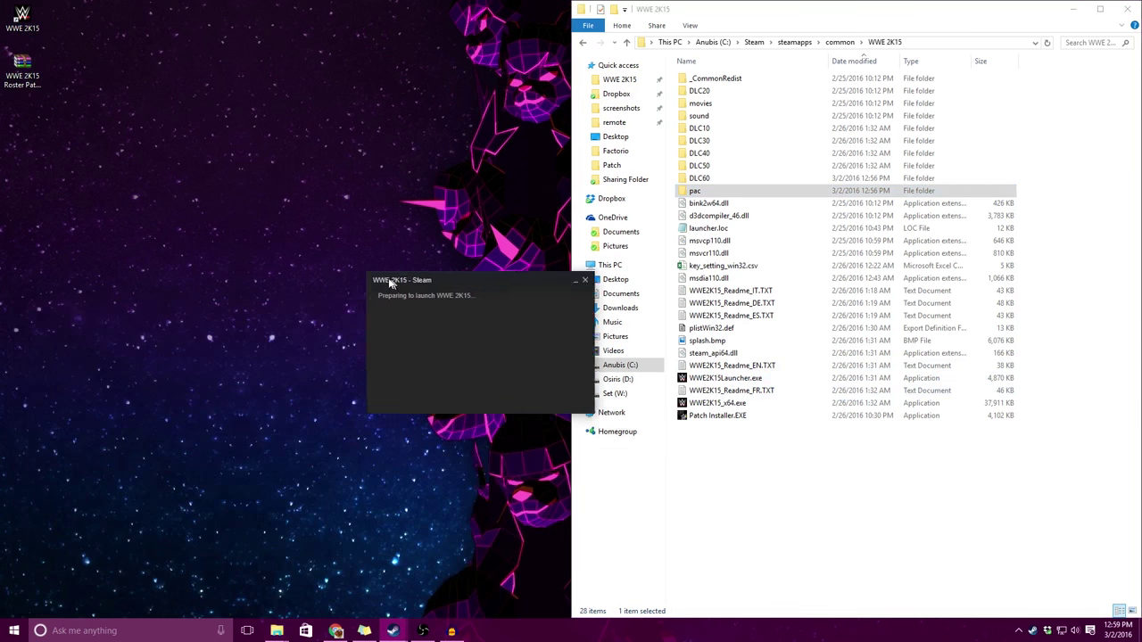
left_click(712, 440)
left_click(711, 419)
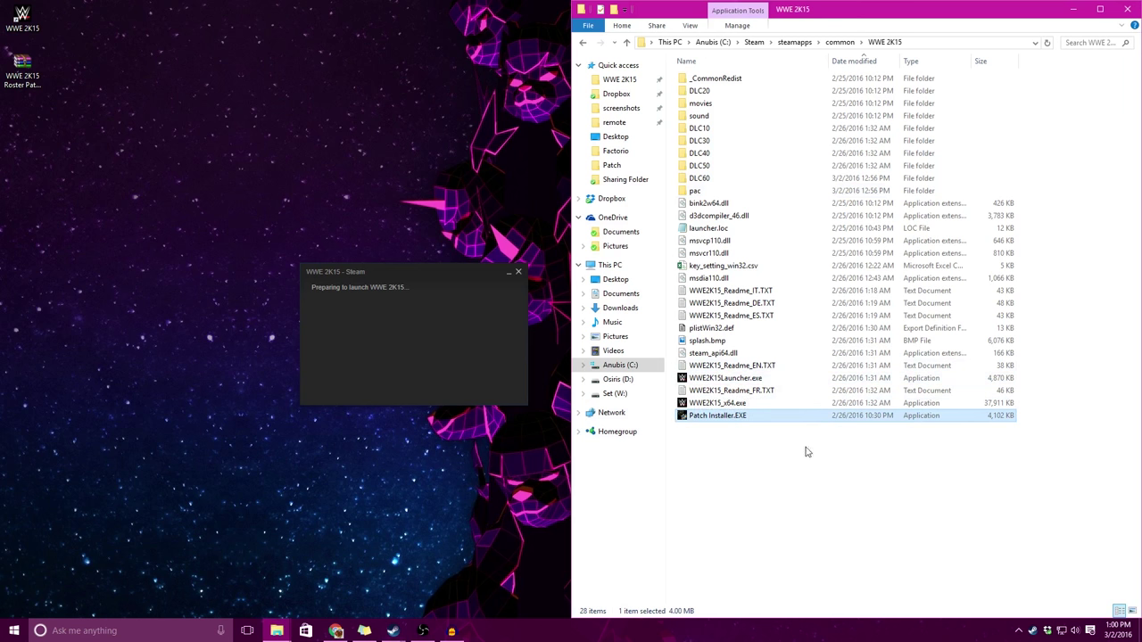
Switch the game folder to Large icons view and bring the WWE 2K15 launcher forward
right_click(739, 442)
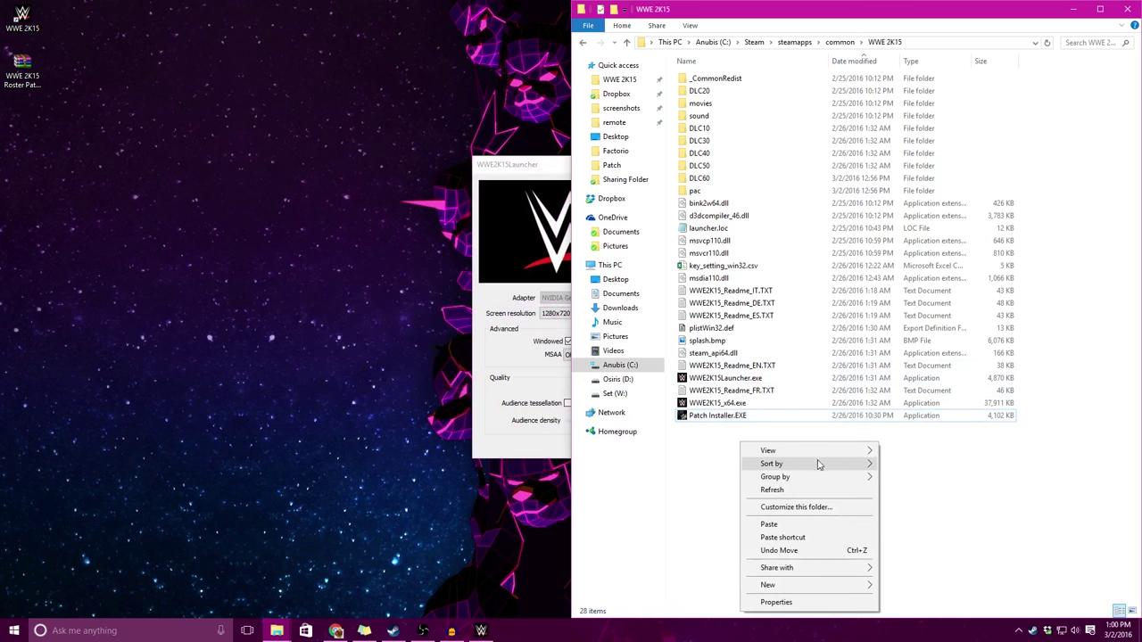
mouse_move(830, 462)
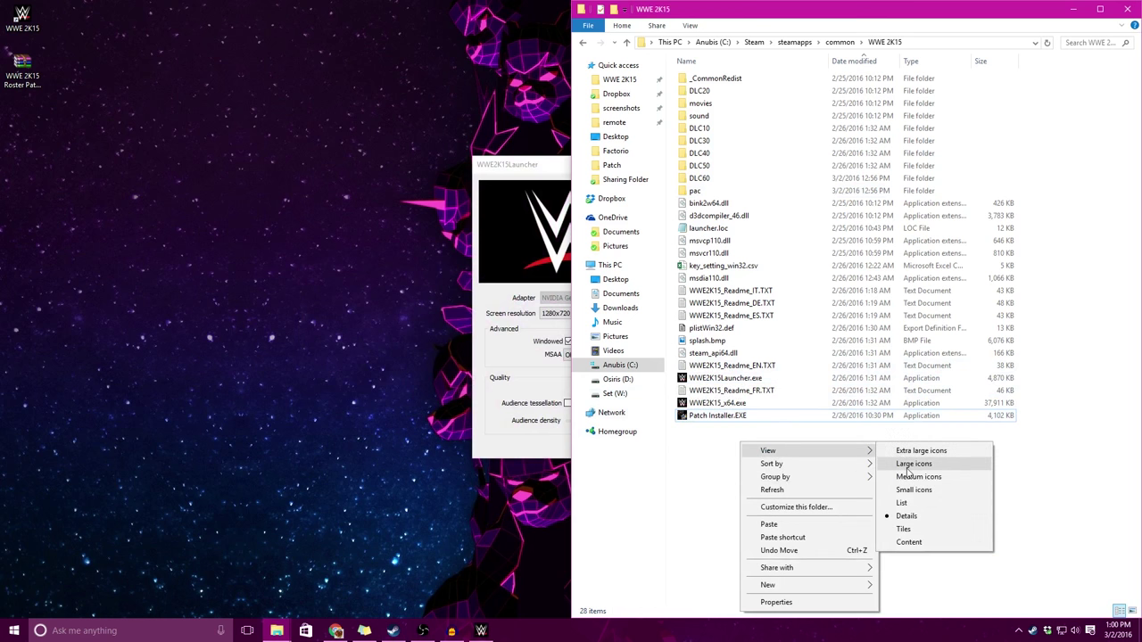
left_click(918, 464)
left_click(510, 443)
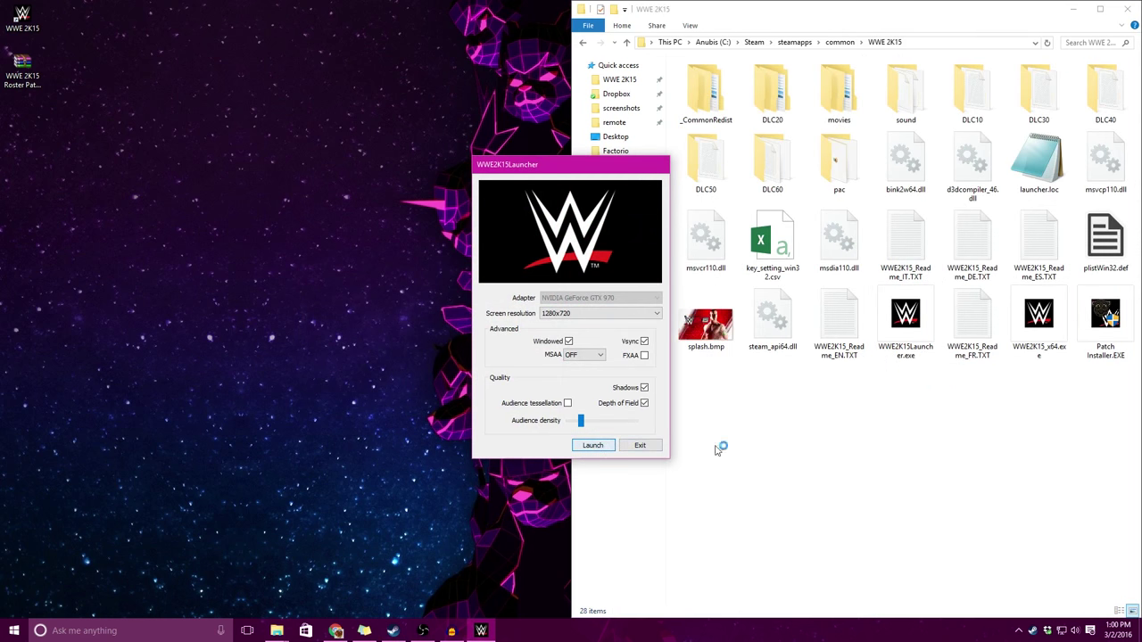
left_click(1109, 311)
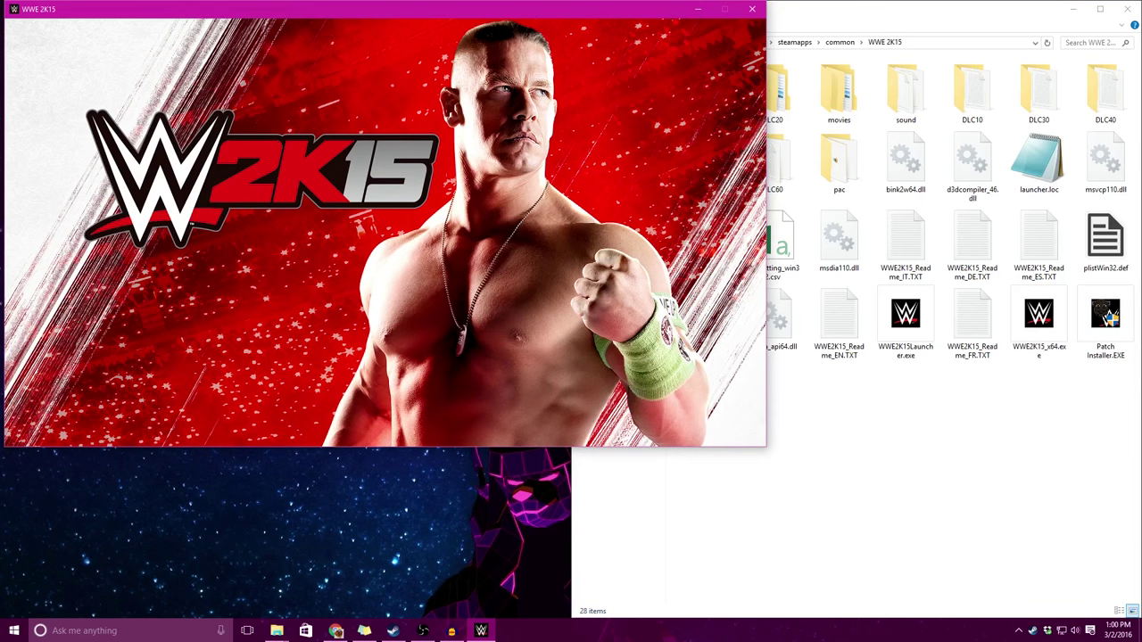
Move the game window down-right beside the folder and dismiss the title screen
left_click(1105, 314)
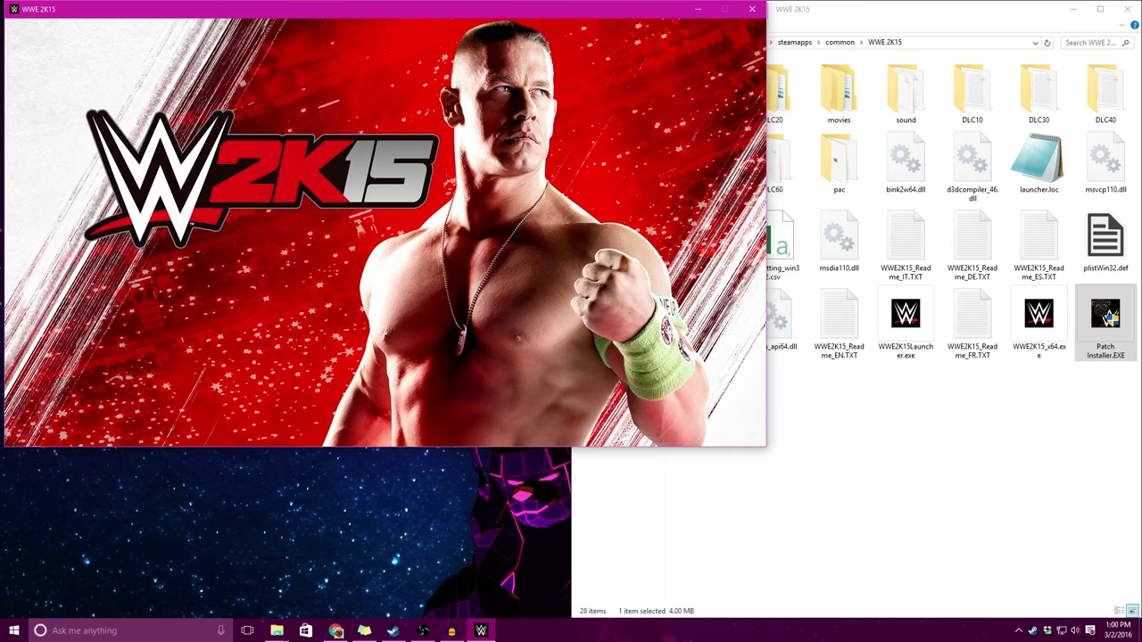
left_click_drag(287, 8, 341, 46)
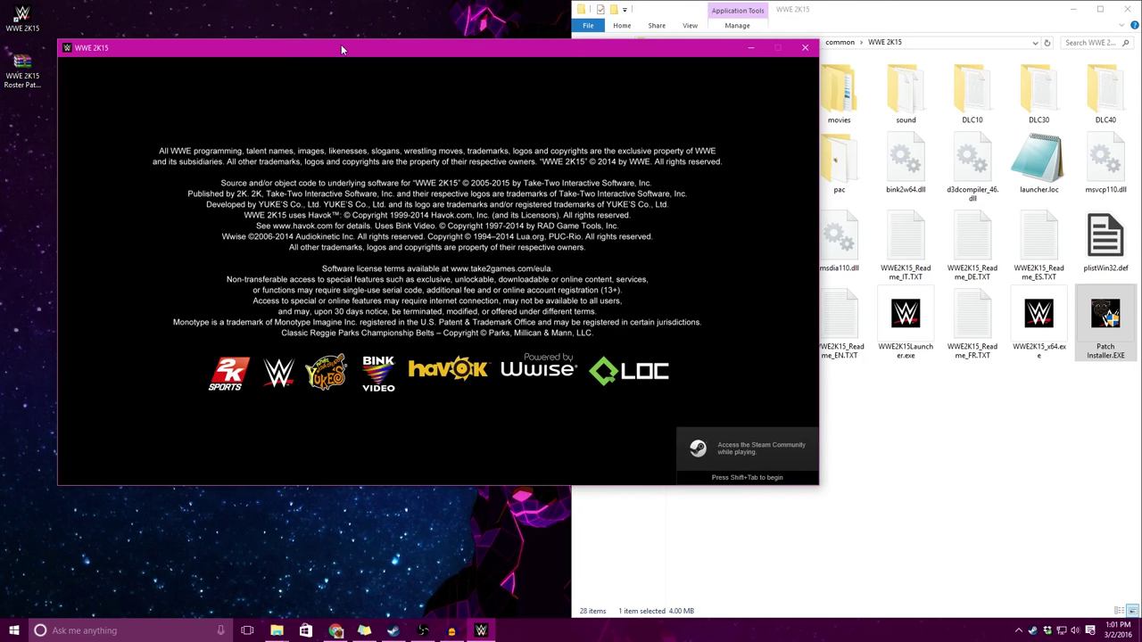
left_click_drag(341, 47, 339, 64)
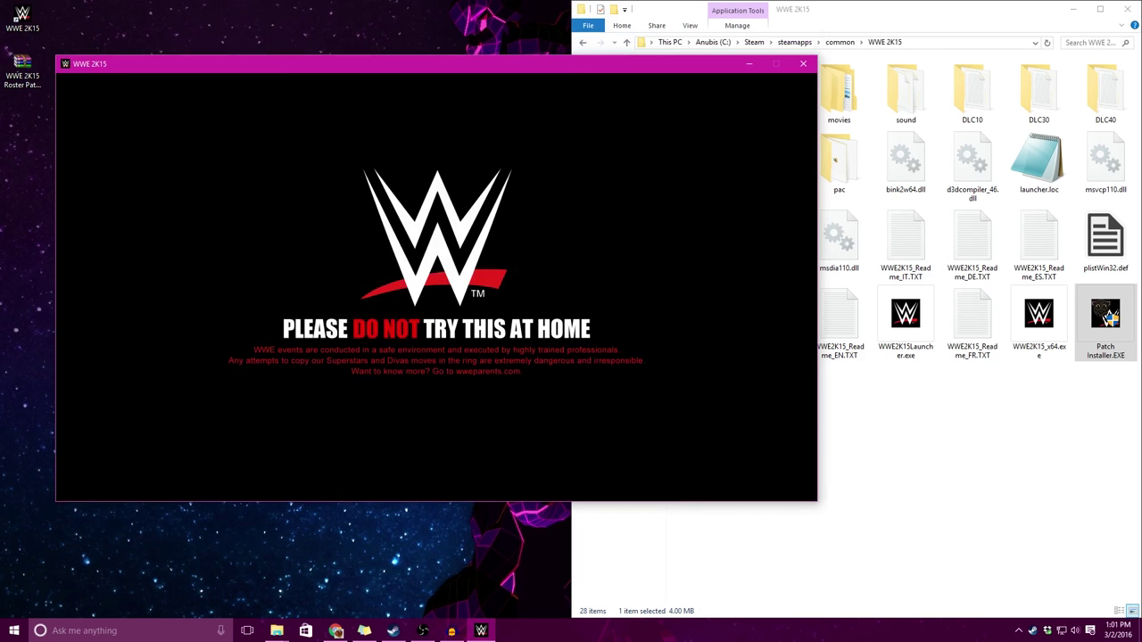
left_click_drag(298, 65, 296, 68)
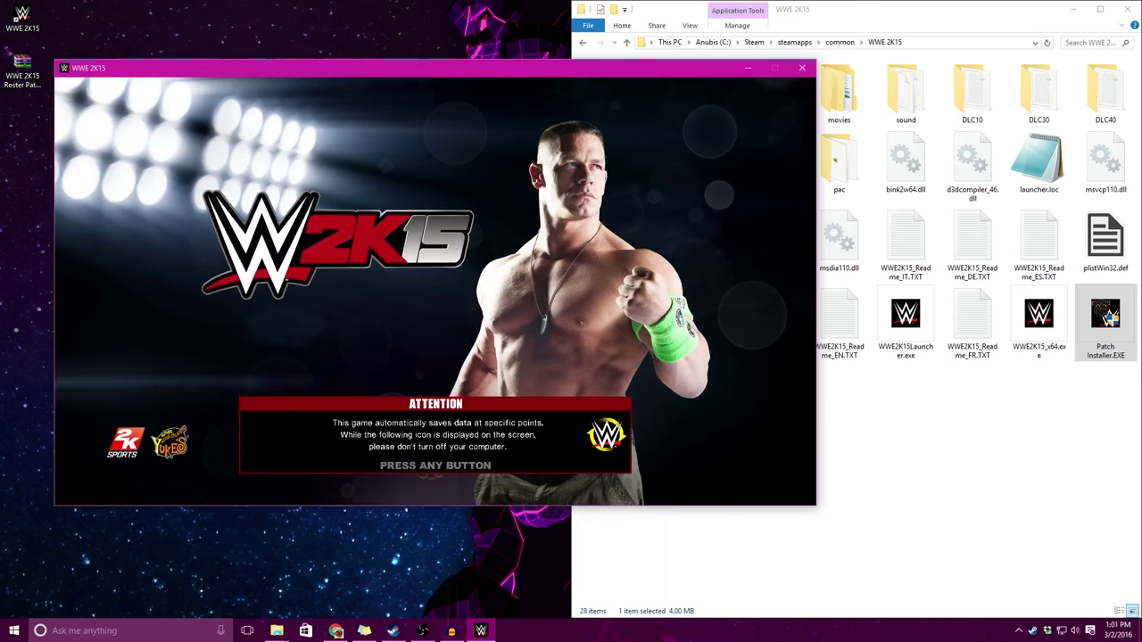
key("Return")
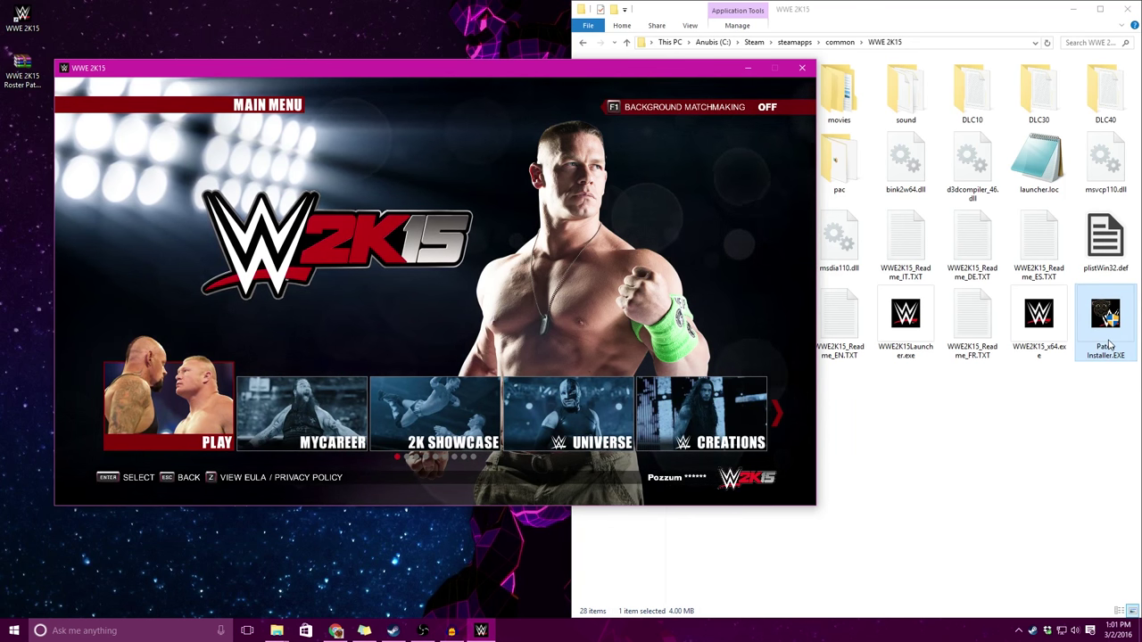
Run Patch Installer.EXE from the WWE 2K15 game folder
left_click(589, 65)
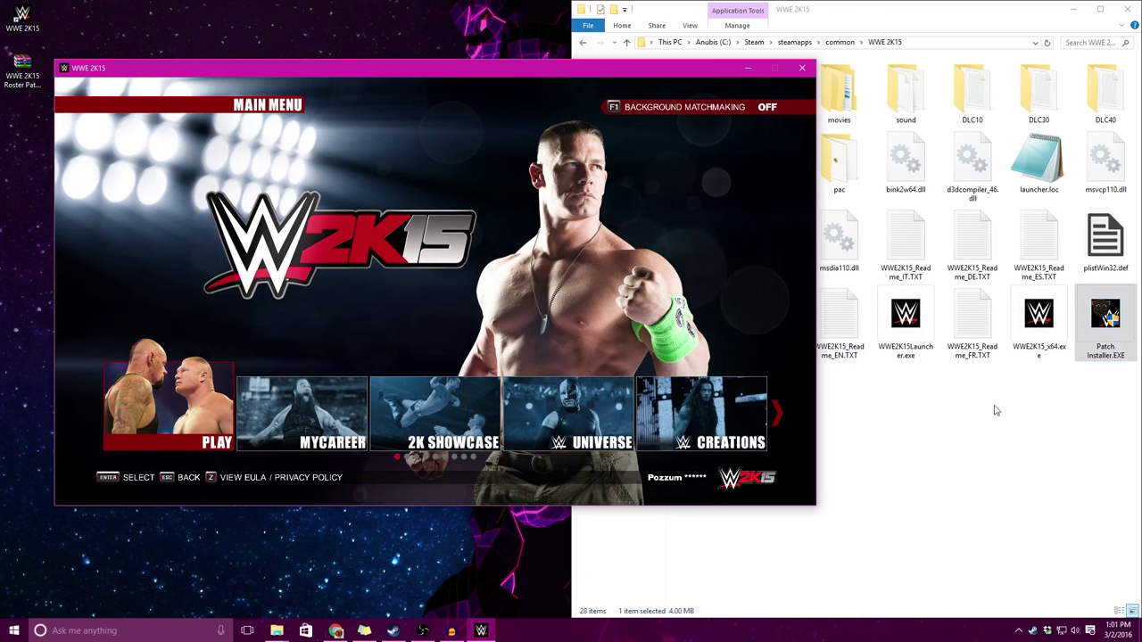
left_click(1116, 341)
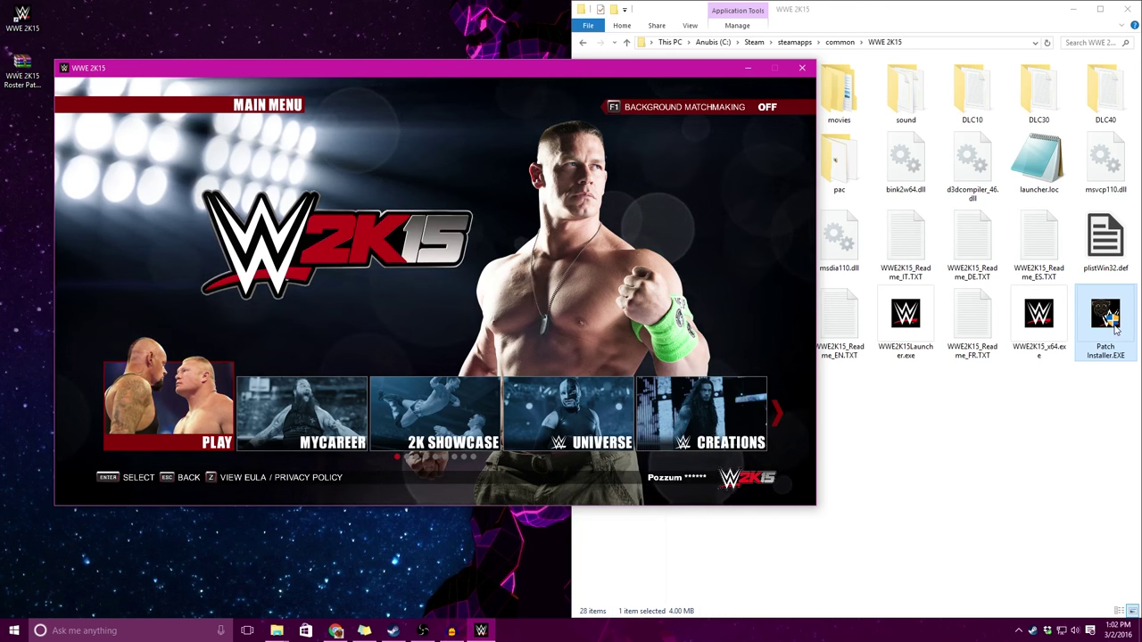
double_click(1116, 330)
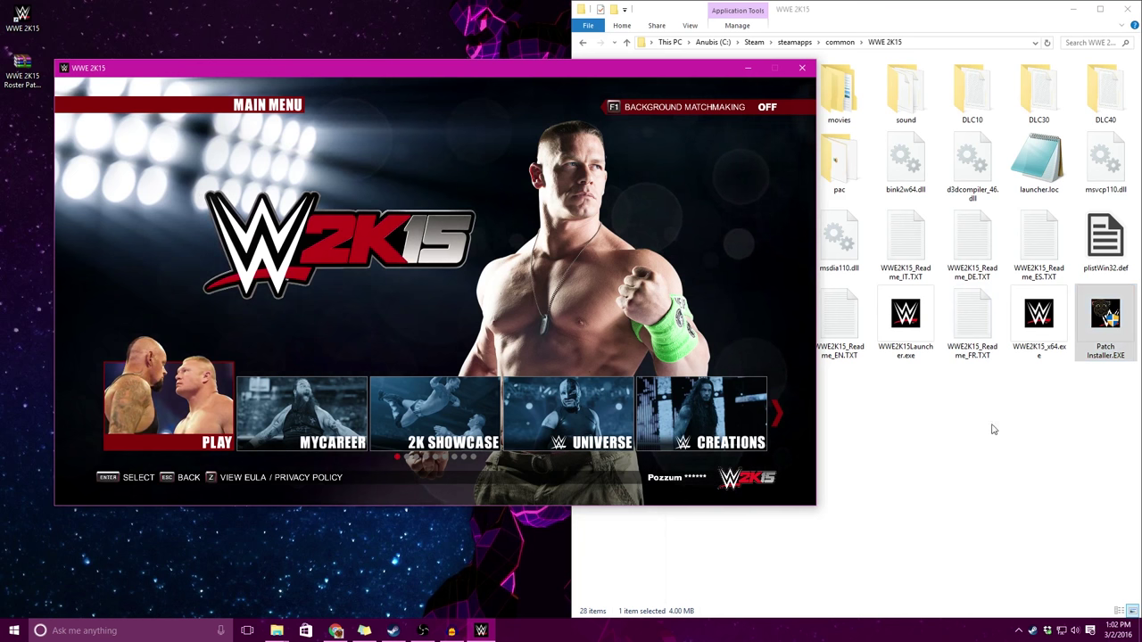
Move the Lua Engine installer window to the left while the roster patch installs
key("alt+Tab")
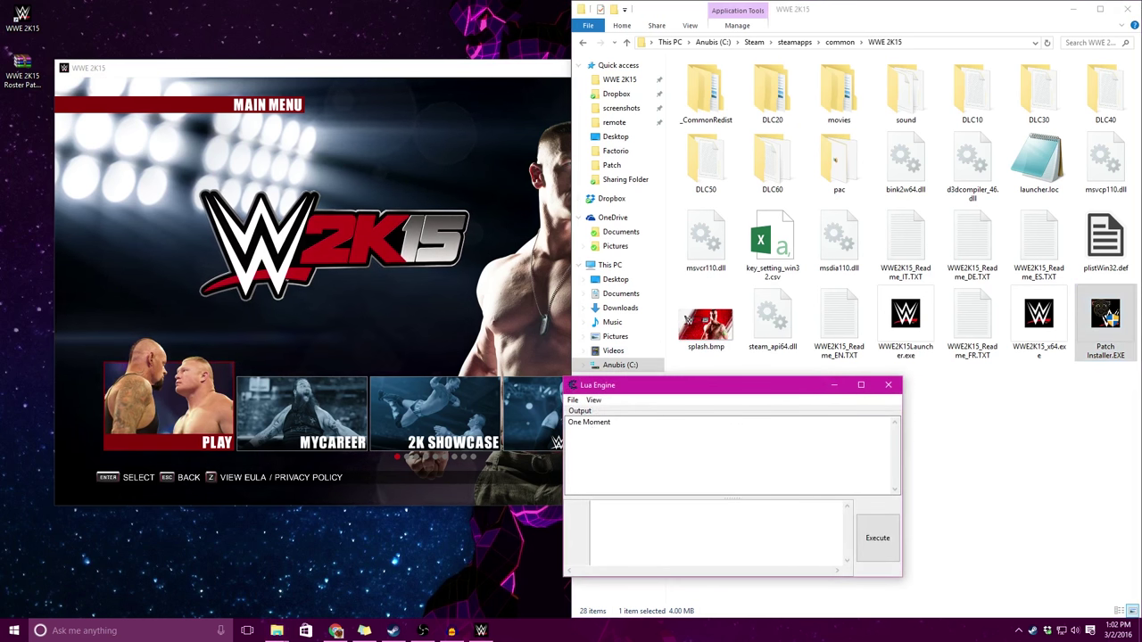
left_click_drag(646, 388, 295, 392)
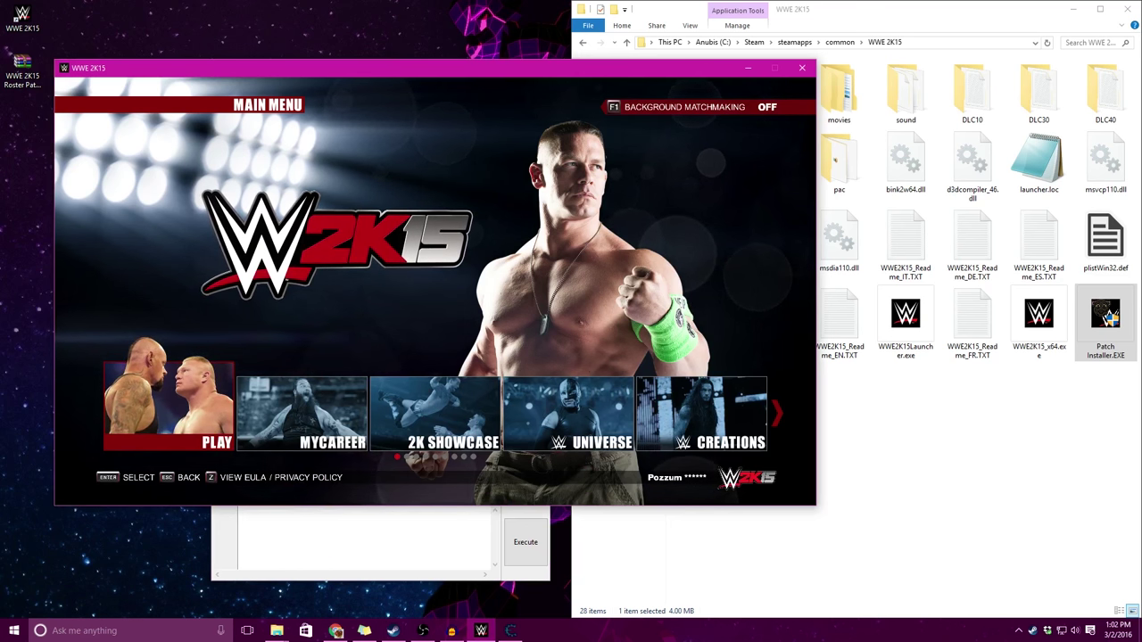
key("Right")
key("Right")
key("Right")
key("Right")
key("Right")
key("Right")
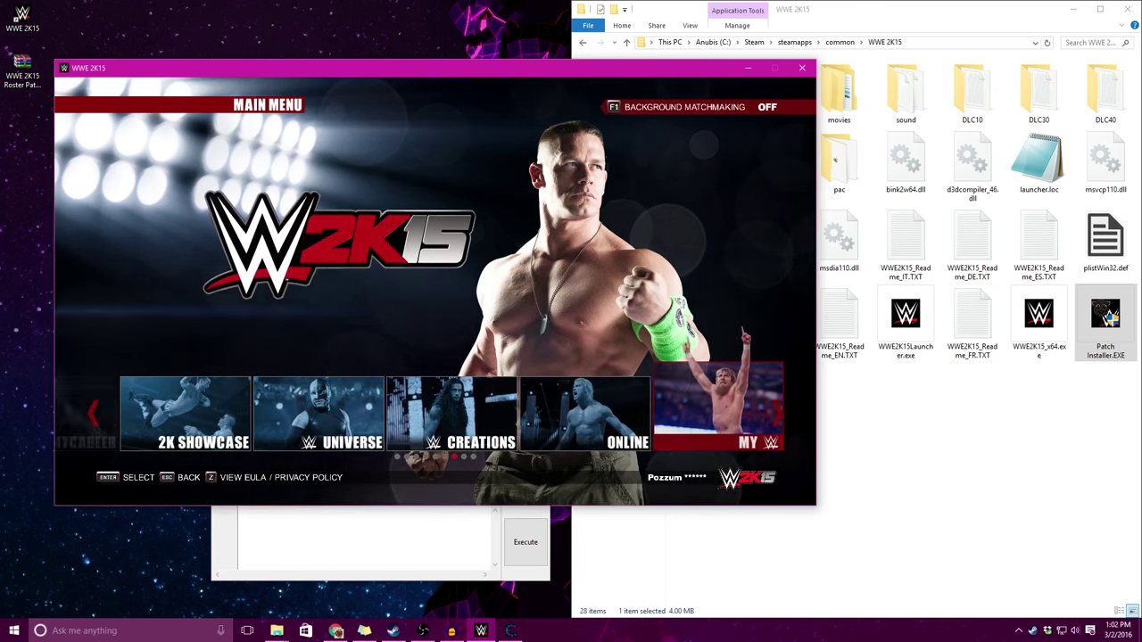
In MY > Edit Superstars, change Adam Rose's brand to SmackDown and accept
key("Return")
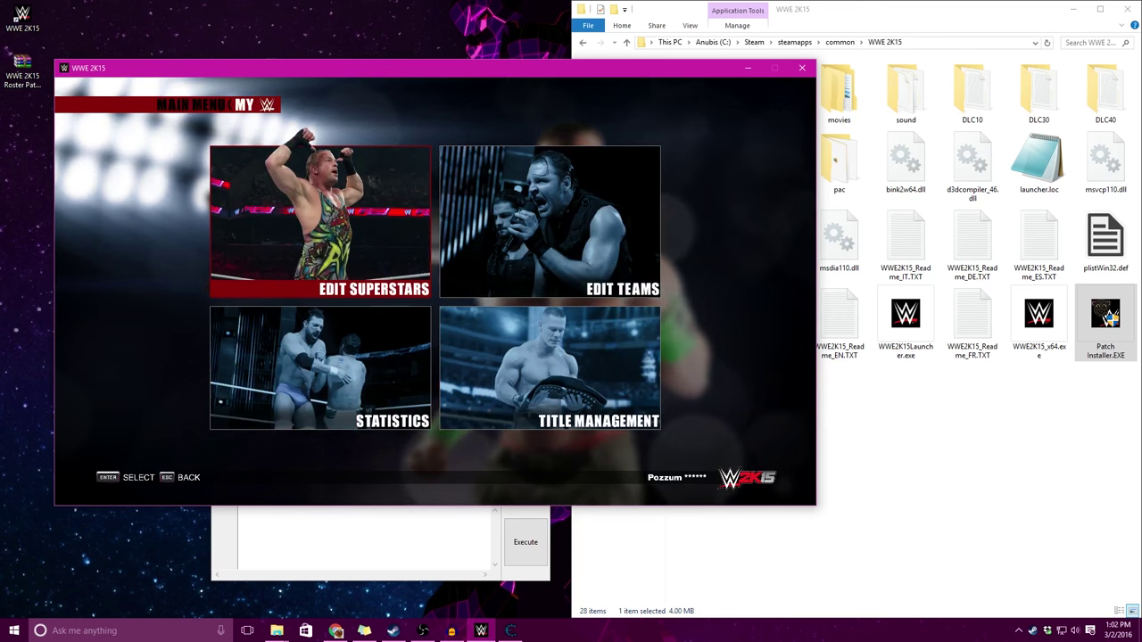
key("Return")
key("Down")
key("Down")
key("Down")
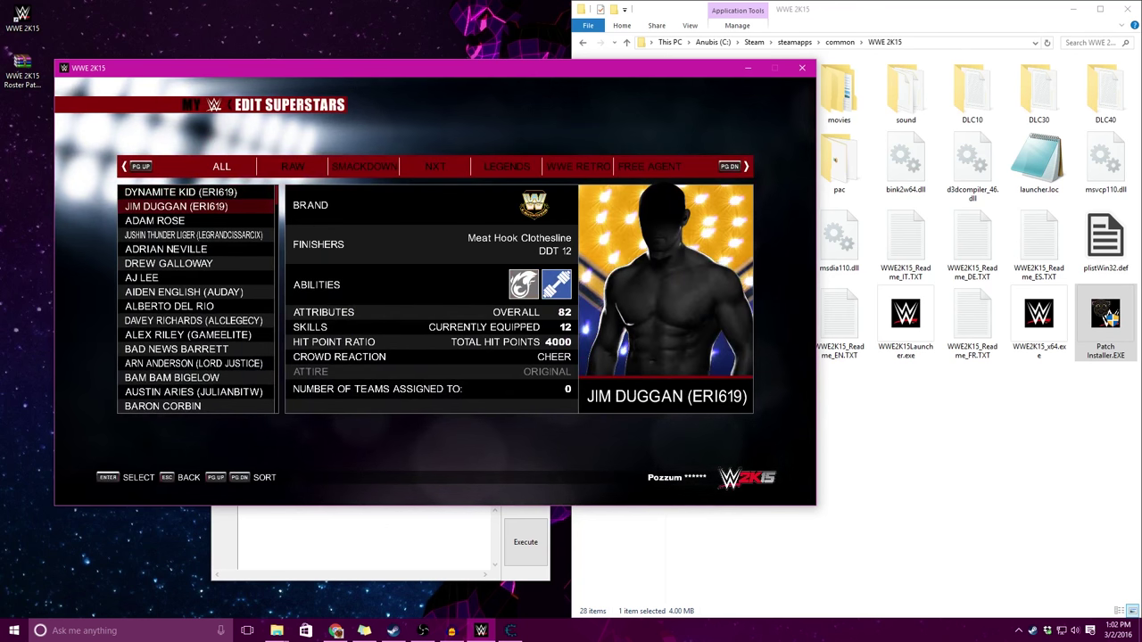
key("Up")
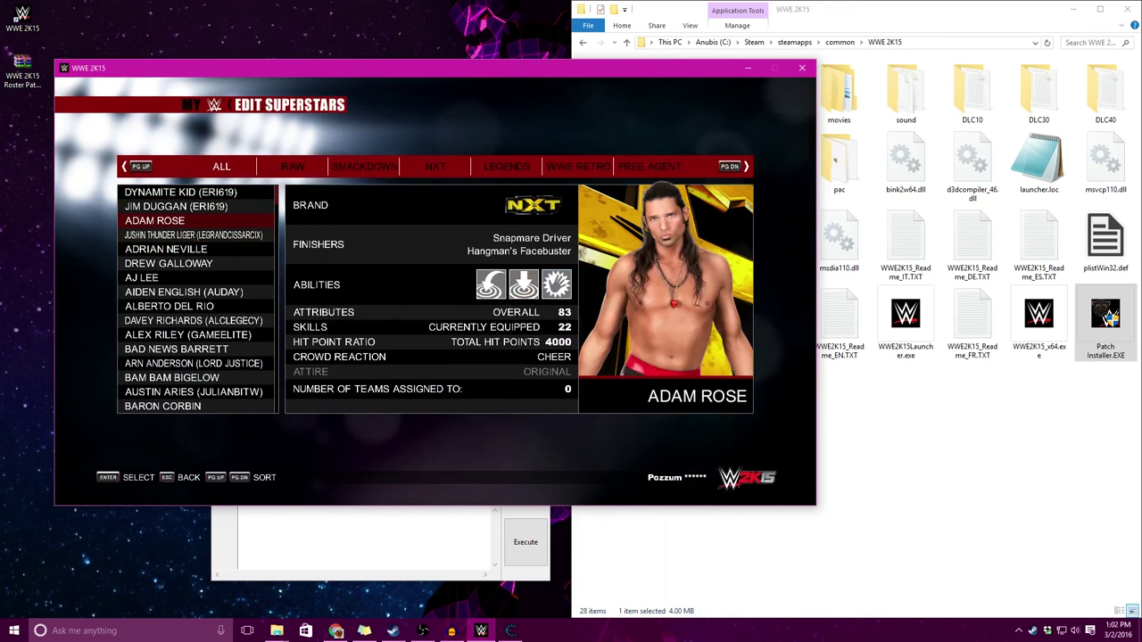
key("Return")
key("Left")
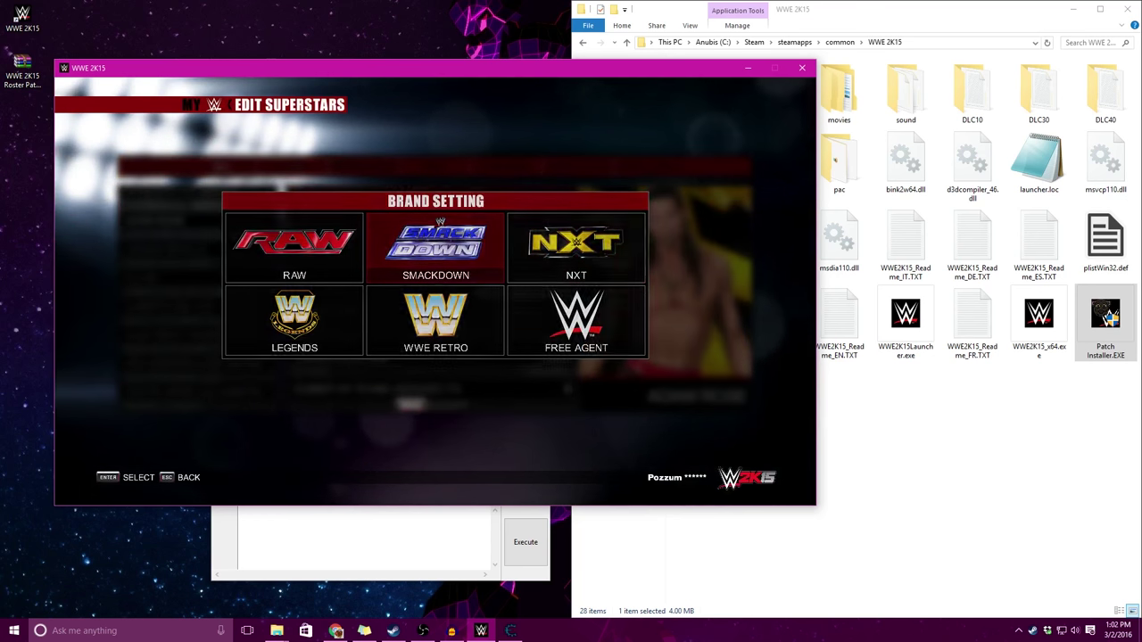
key("Return")
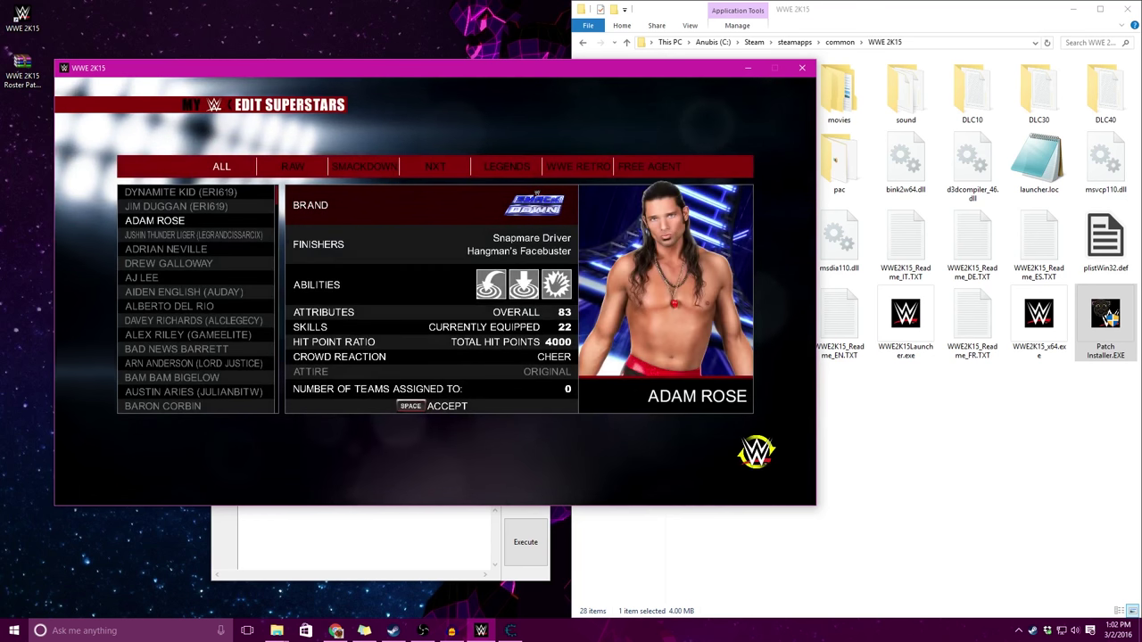
key("space")
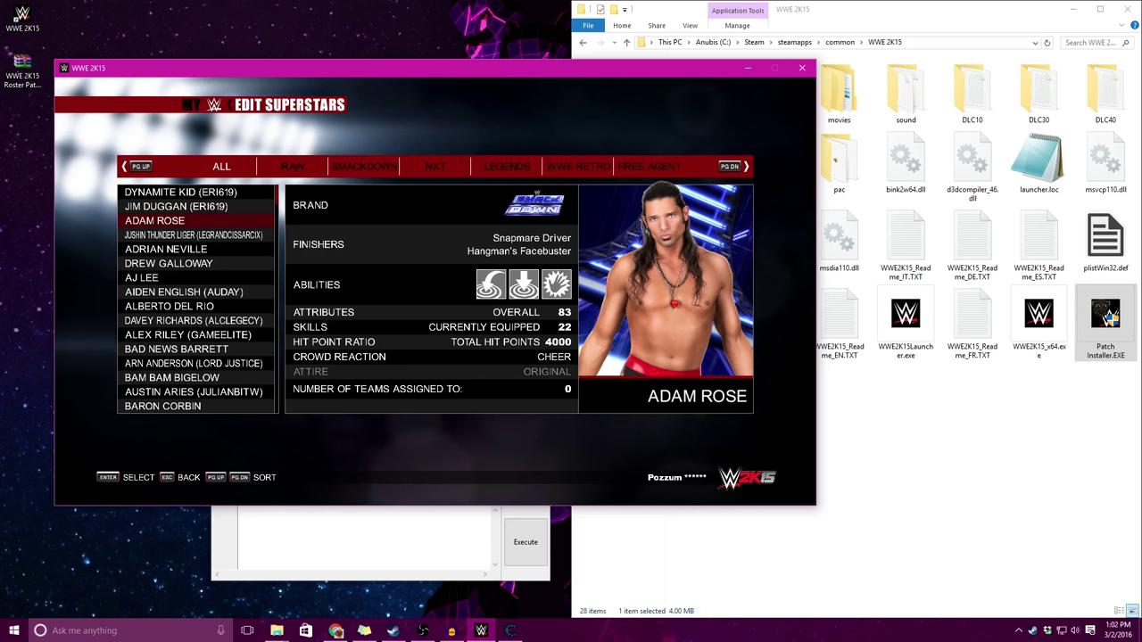
Back out to the Main Menu and quit the game with Quit Game > Yes
key("Escape")
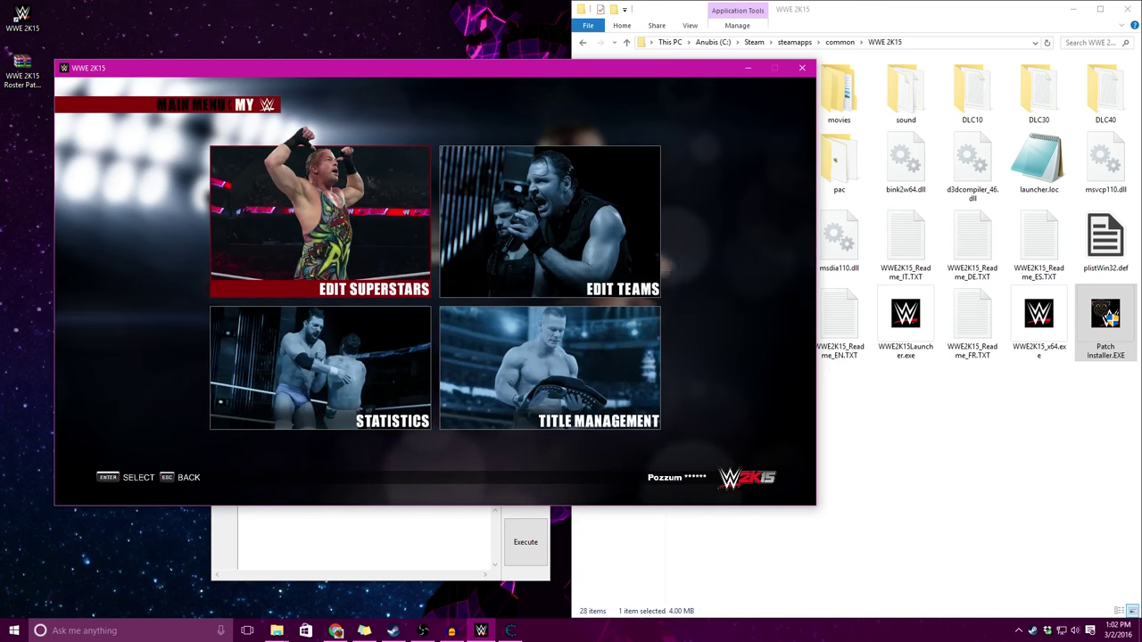
key("Escape")
key("Right")
key("Right")
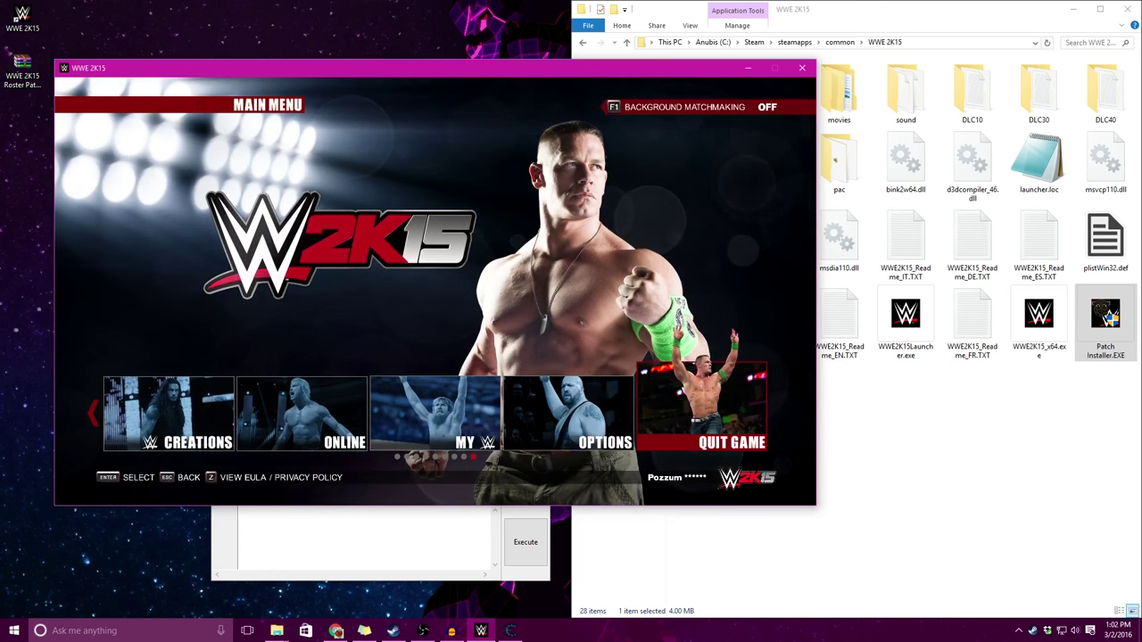
key("Return")
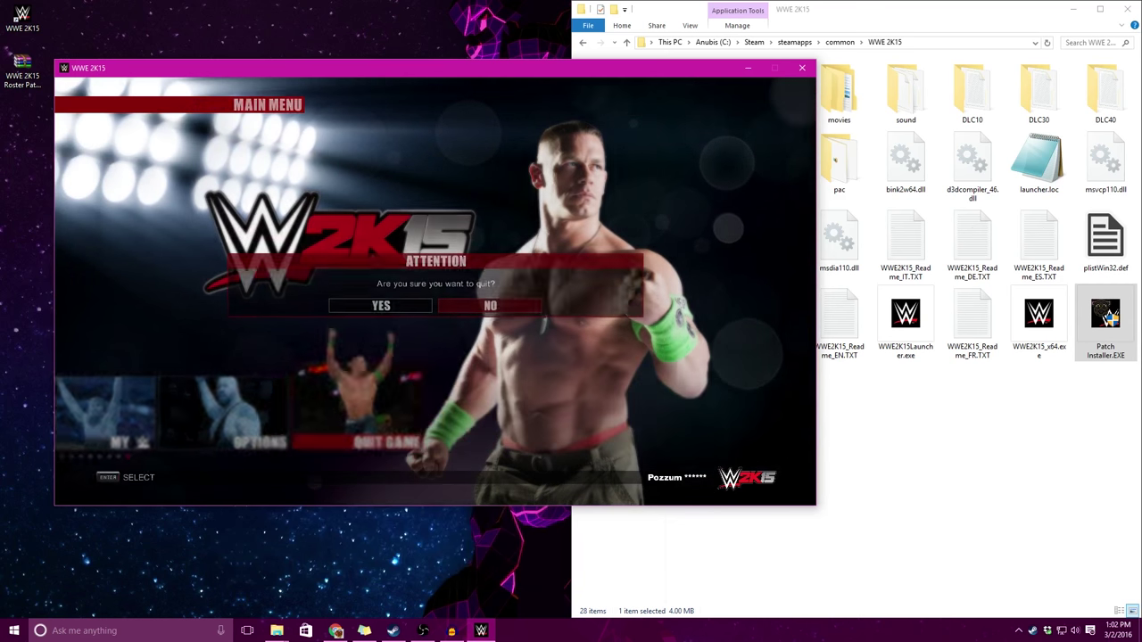
key("Left")
key("Return")
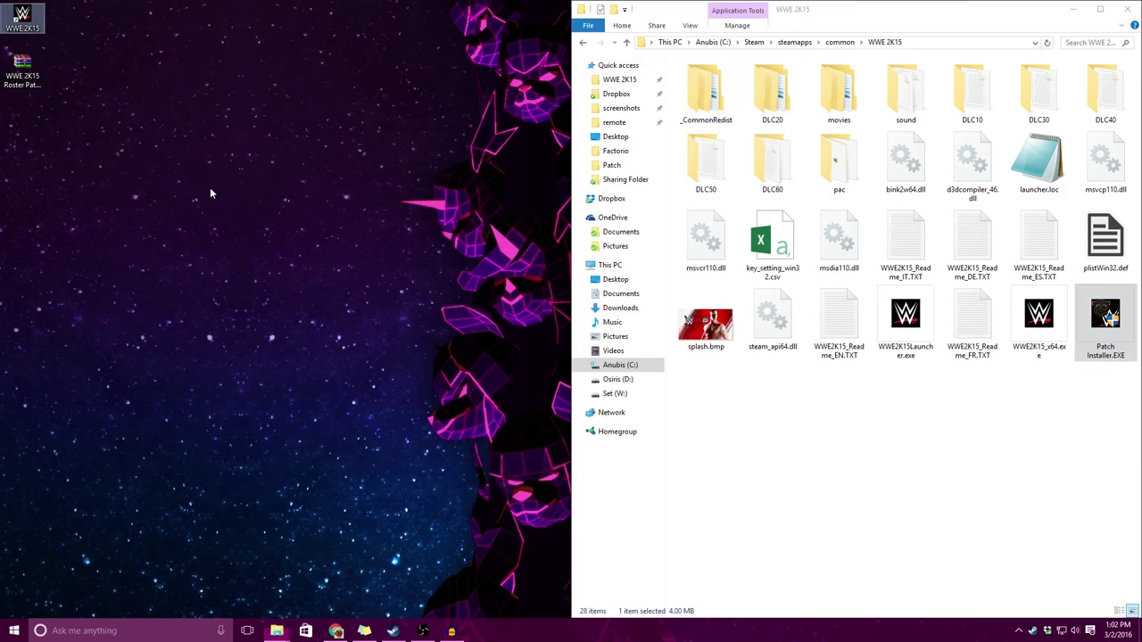
Relaunch WWE 2K15 from the desktop shortcut and choose Launch in WWE2K15Launcher
double_click(39, 22)
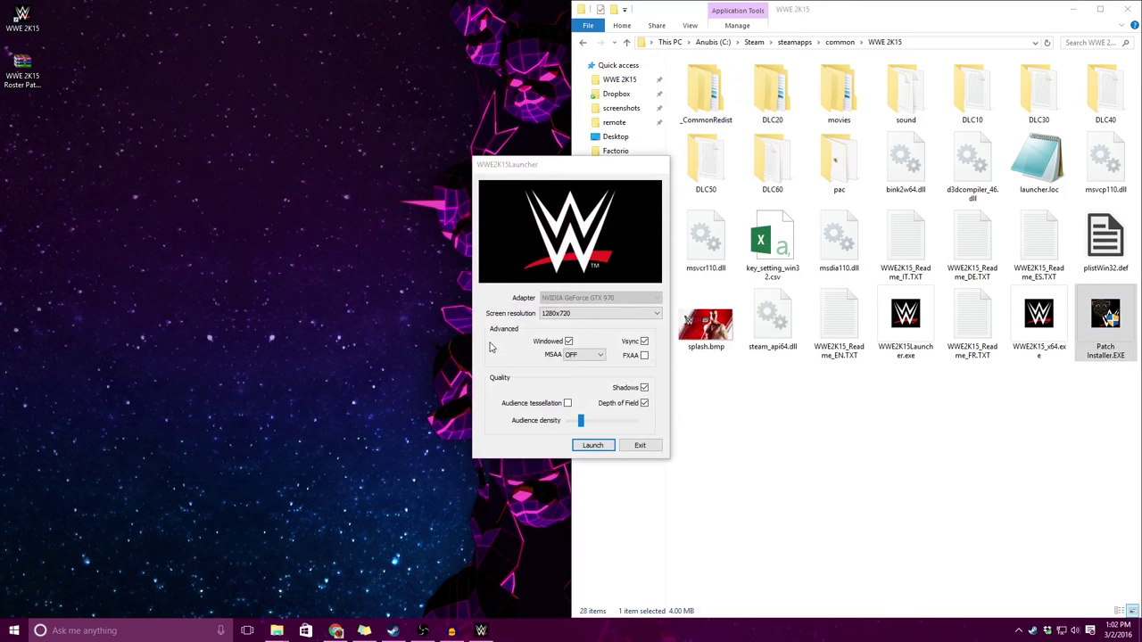
left_click(603, 448)
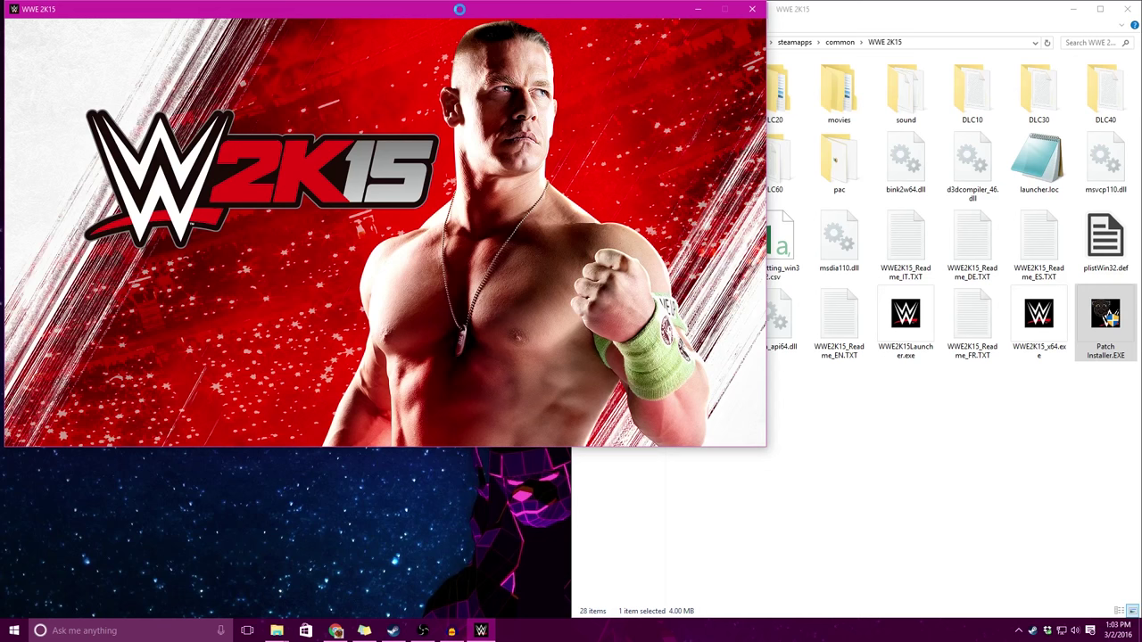
Drag the game window down-right off the corner and dismiss the title prompt
left_click_drag(459, 9, 558, 71)
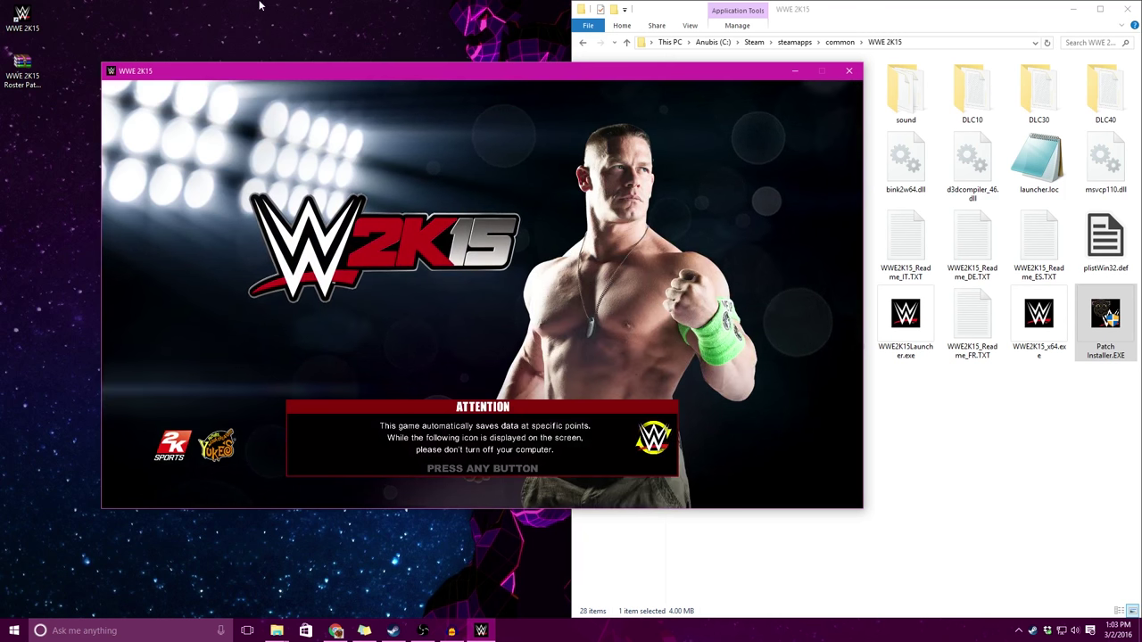
key("Return")
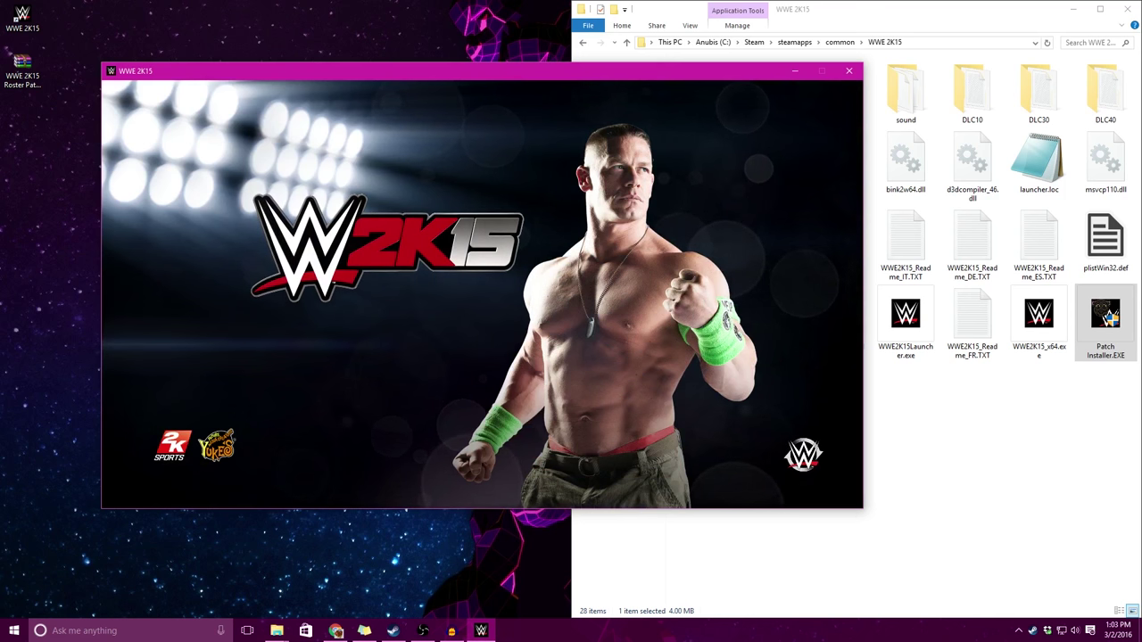
Browse Edit Superstars from AJ Lee, Alicia Fox, Arn Anderson and Baron Corbin to Bayley (Xweasel), then exit
key("Right")
key("Right")
key("Right")
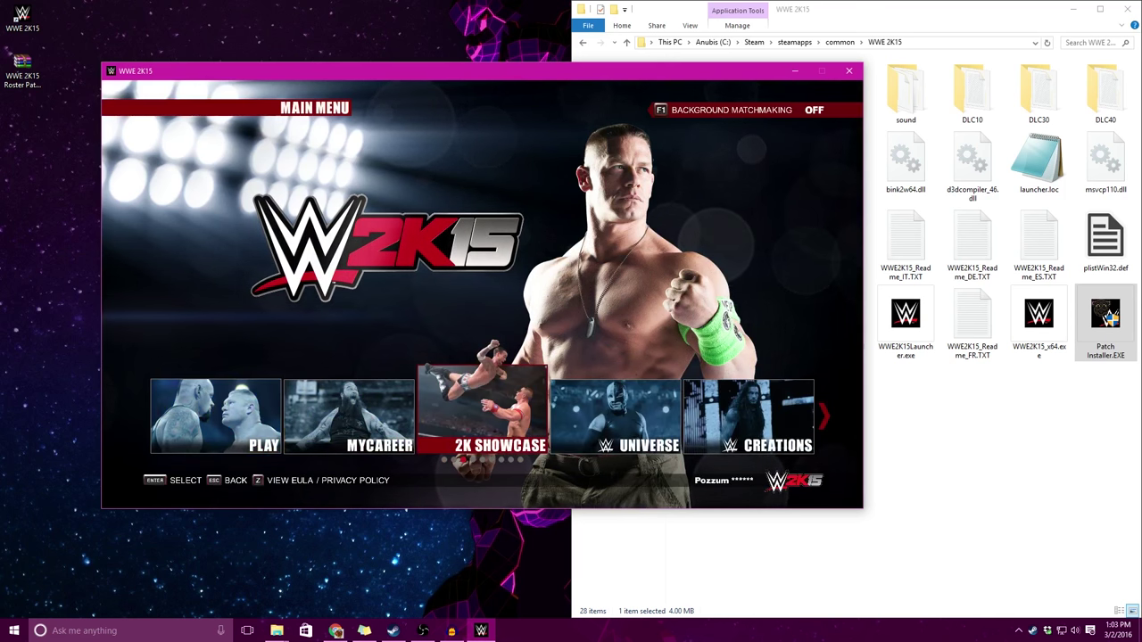
key("Right")
key("Right")
key("Right")
key("Left")
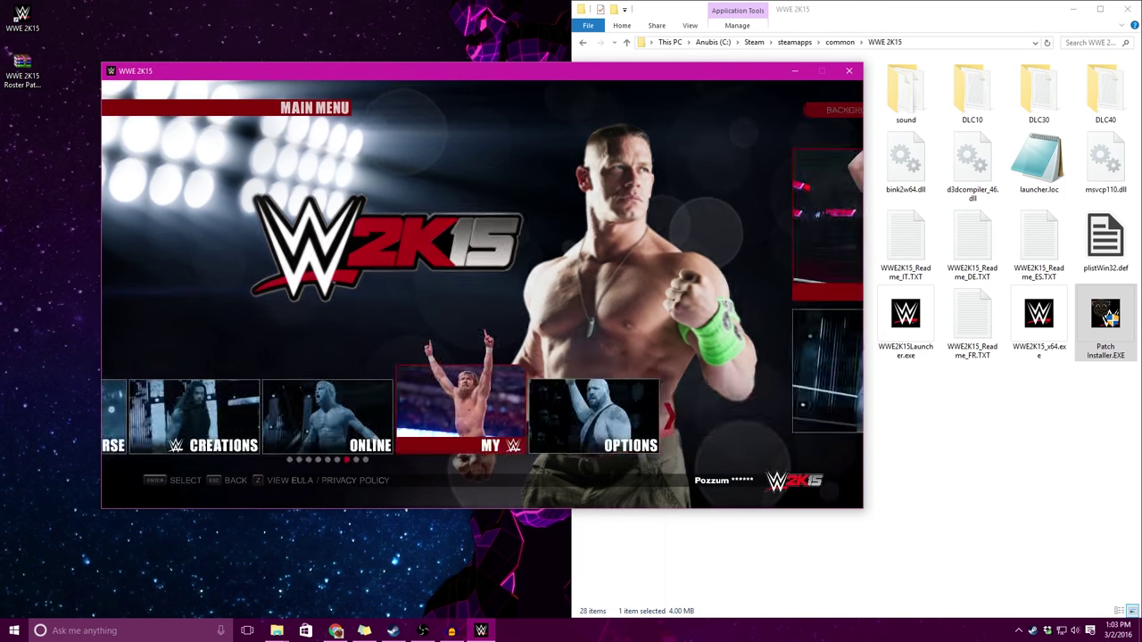
key("Return")
key("Return")
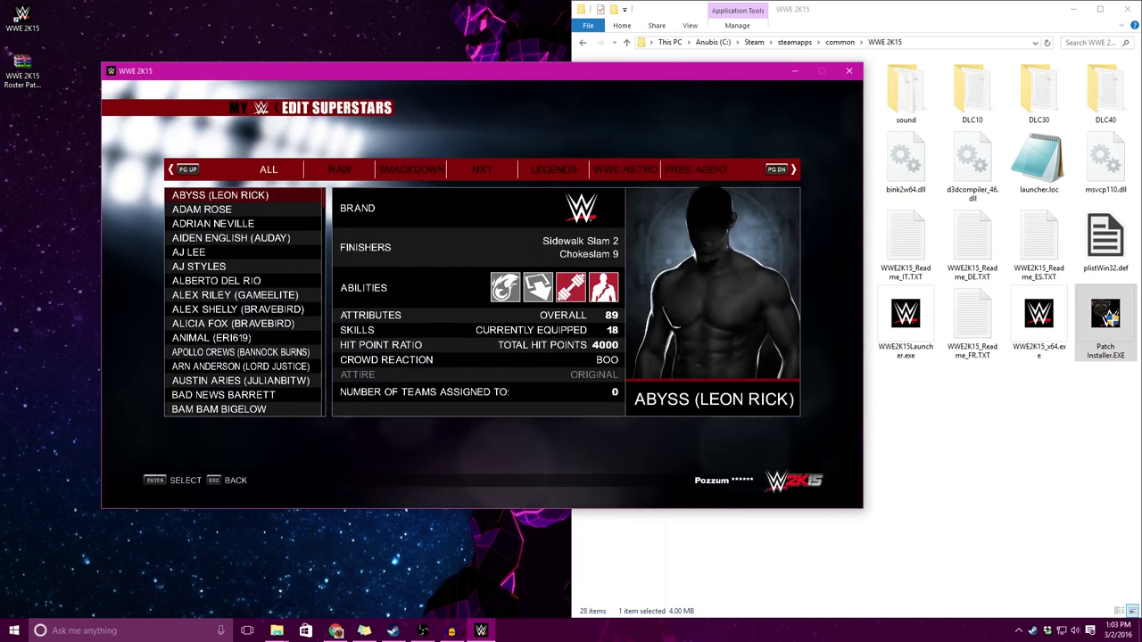
key("Down")
key("Down")
key("Down")
key("Down")
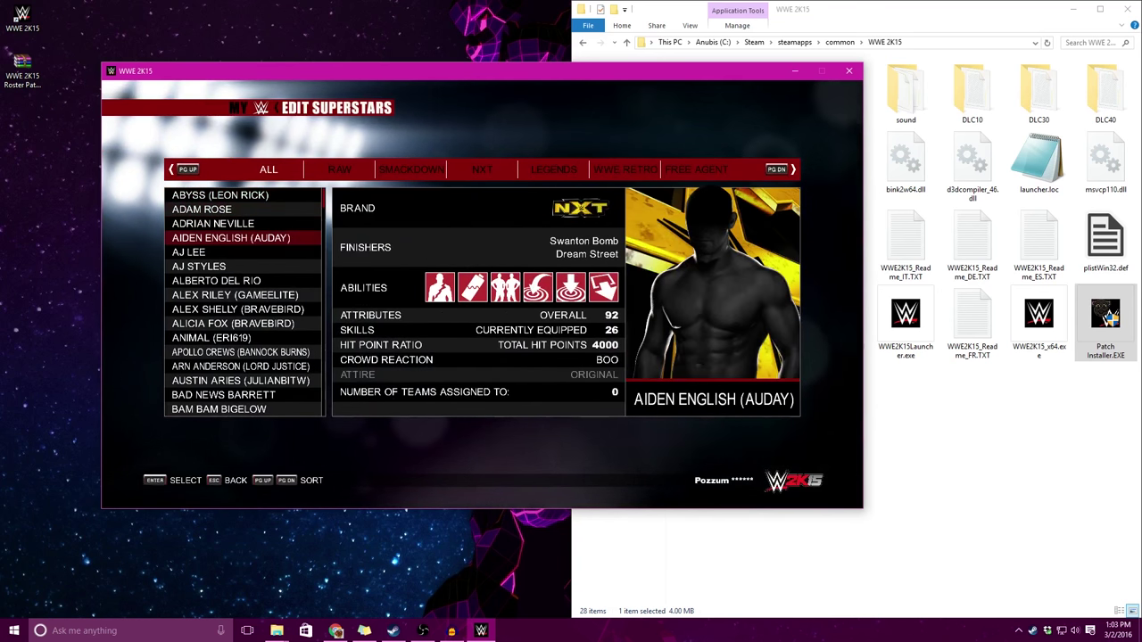
key("Down")
key("Down")
key("Down")
key("Down")
key("Down")
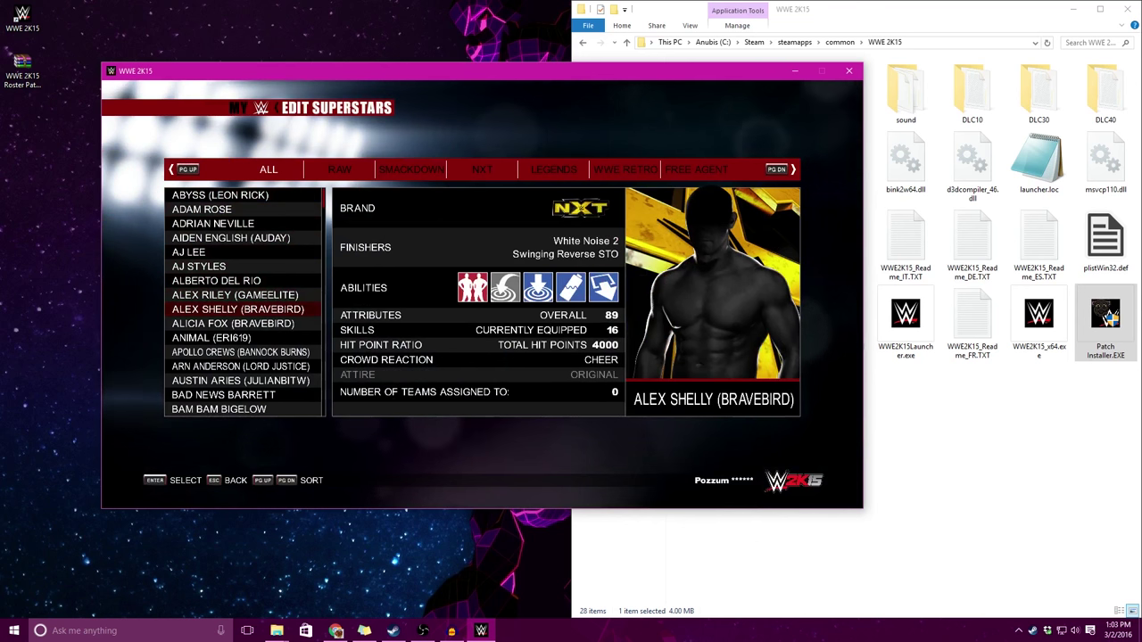
key("Down")
key("Down")
key("Down")
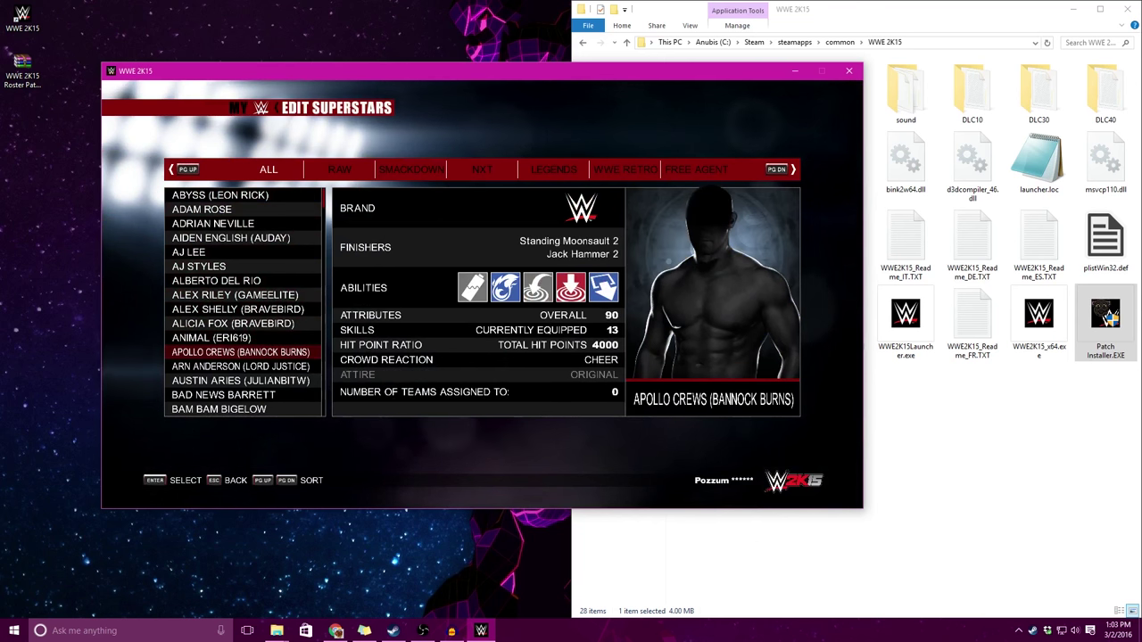
key("Down")
key("Down")
key("Down")
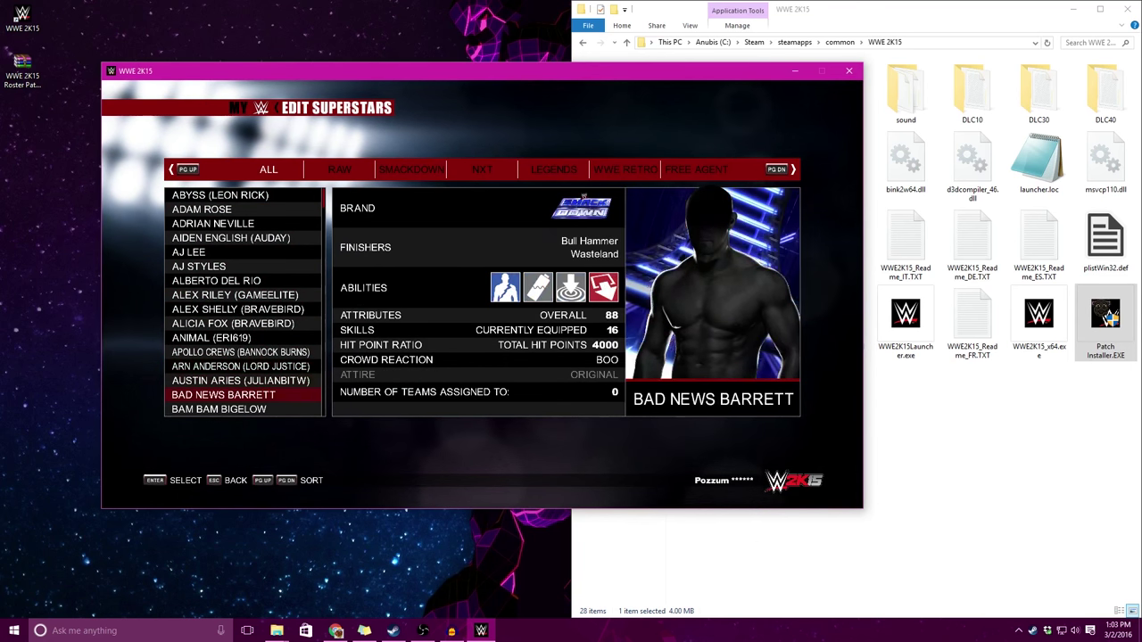
key("Down")
key("Down")
key("Down")
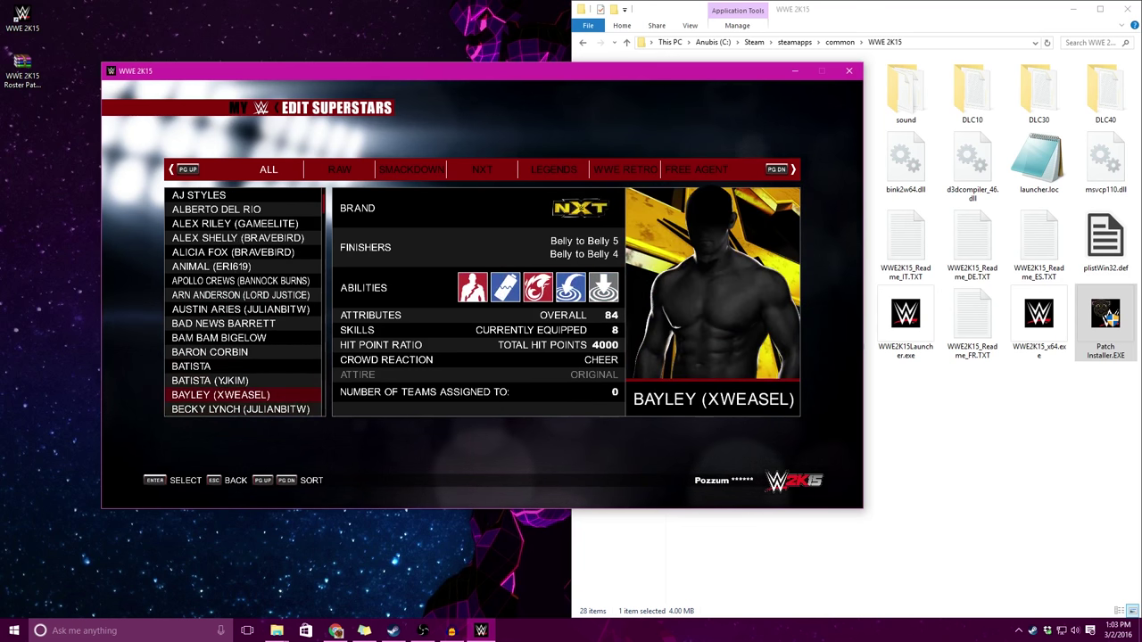
key("Escape")
key("Escape")
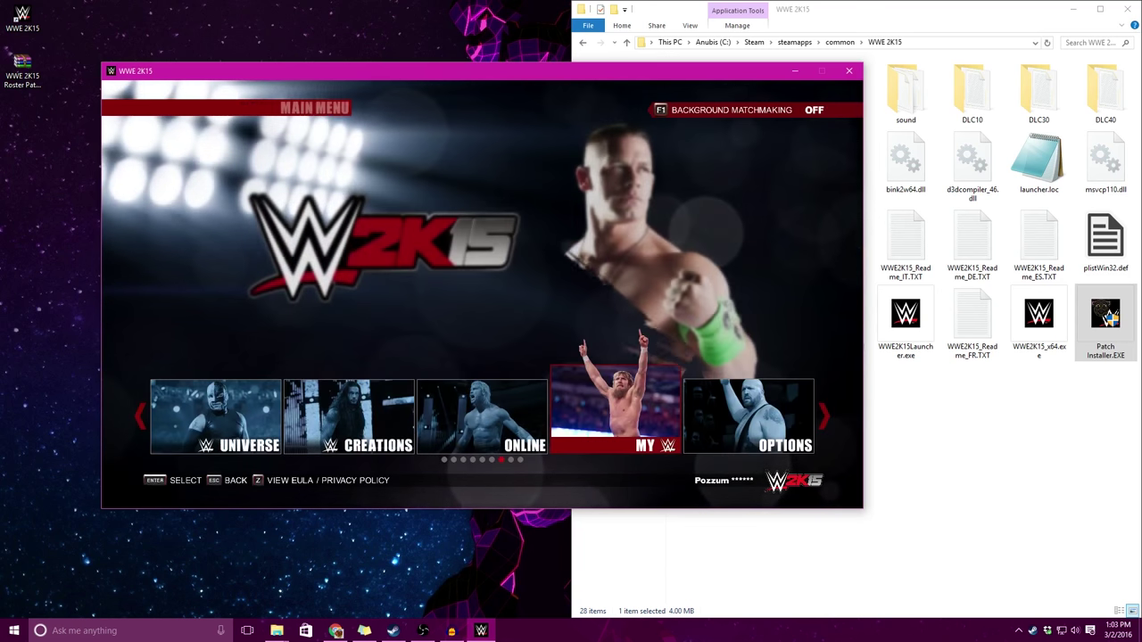
Open a One on One normal match and browse the Bonus Superstars
key("Return")
key("Return")
key("Return")
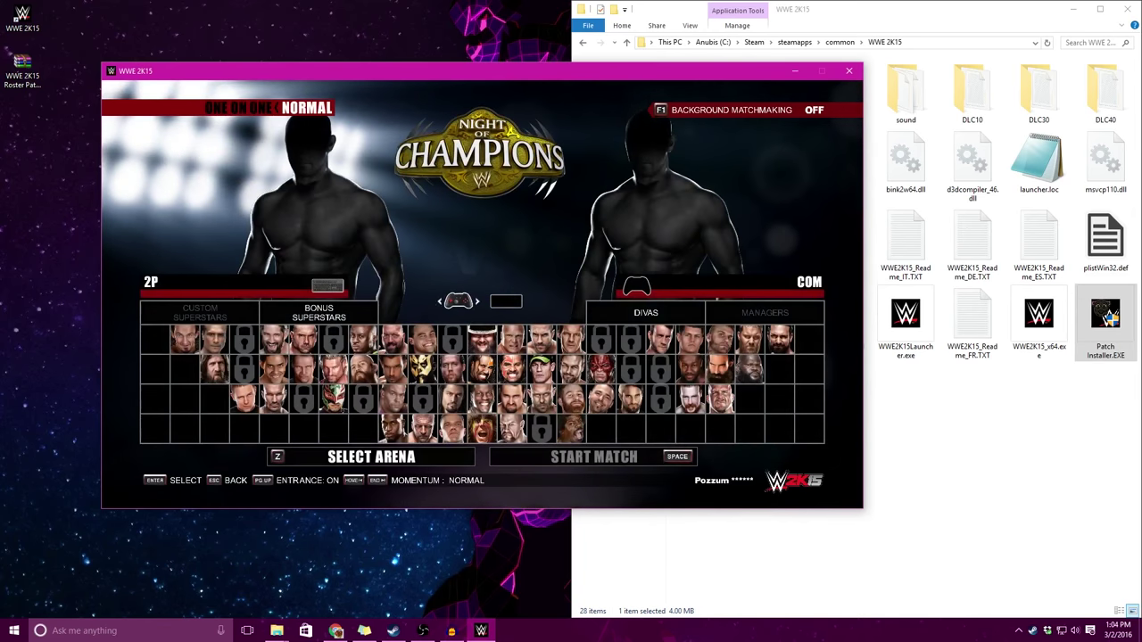
key("Left")
key("Left")
key("Left")
key("Left")
key("Left")
key("Left")
key("Left")
key("Left")
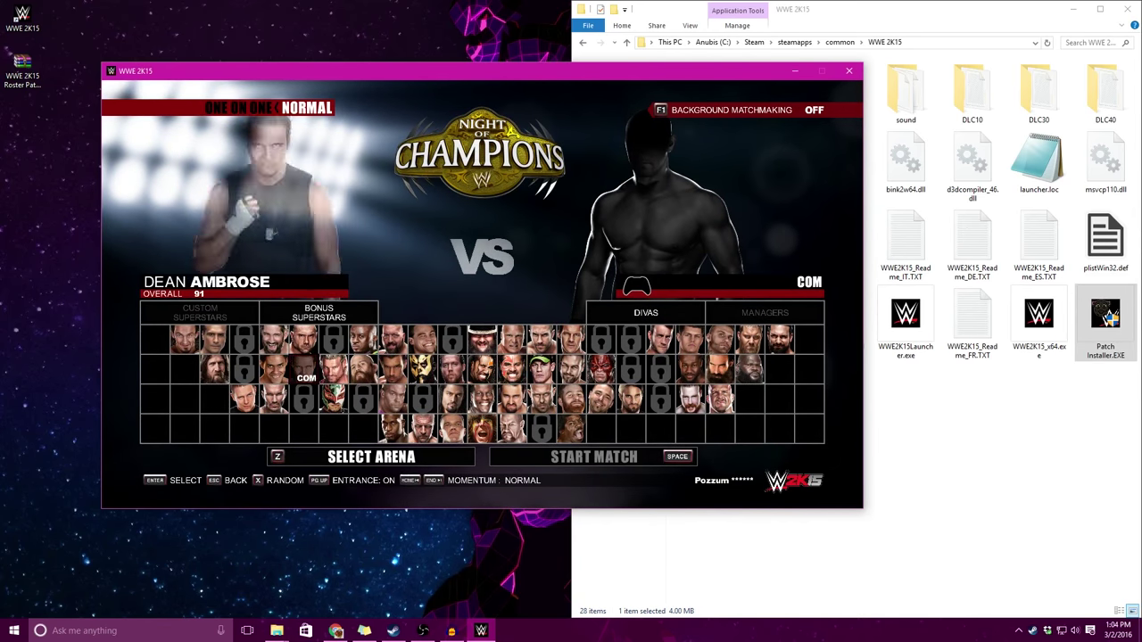
key("Up")
key("Up")
key("Down")
key("Right")
key("Right")
key("Right")
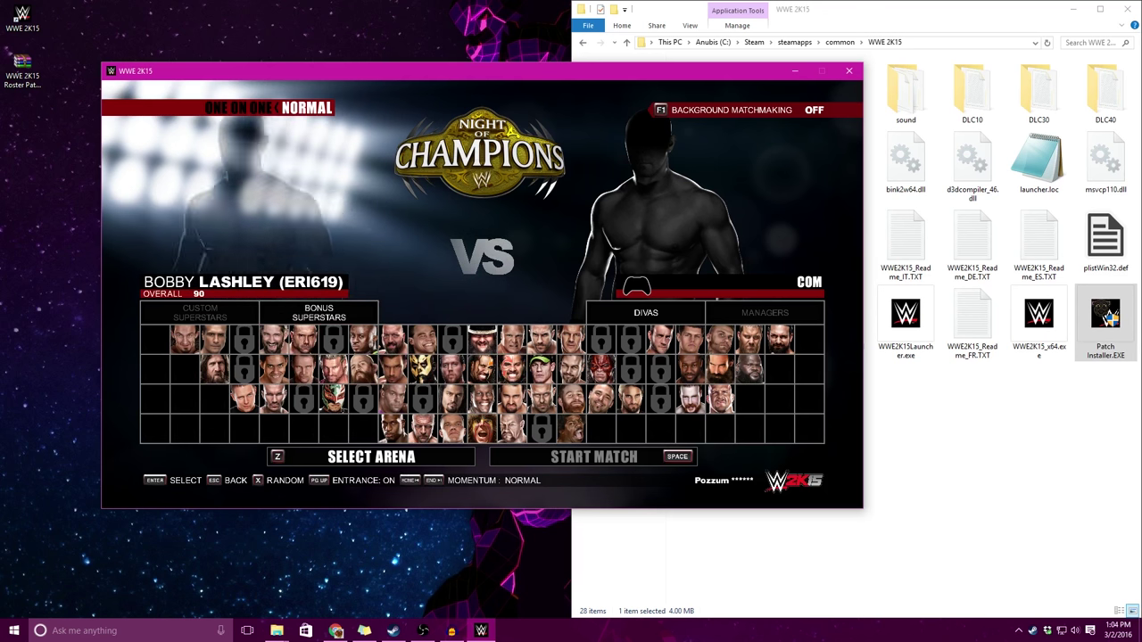
key("Right")
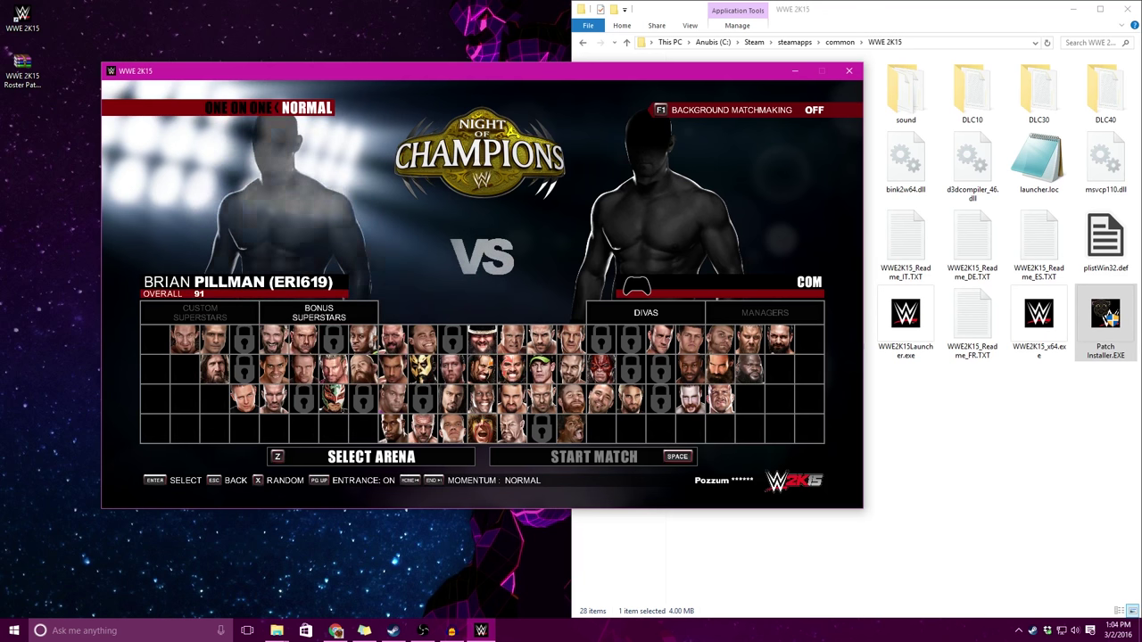
key("Right")
key("Right")
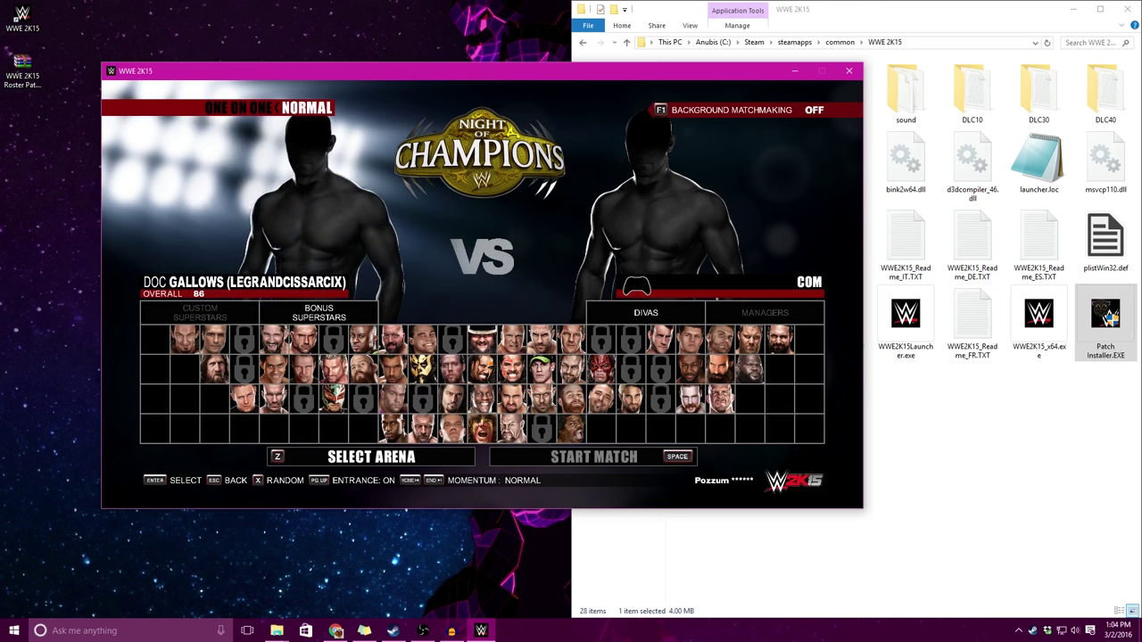
key("Right")
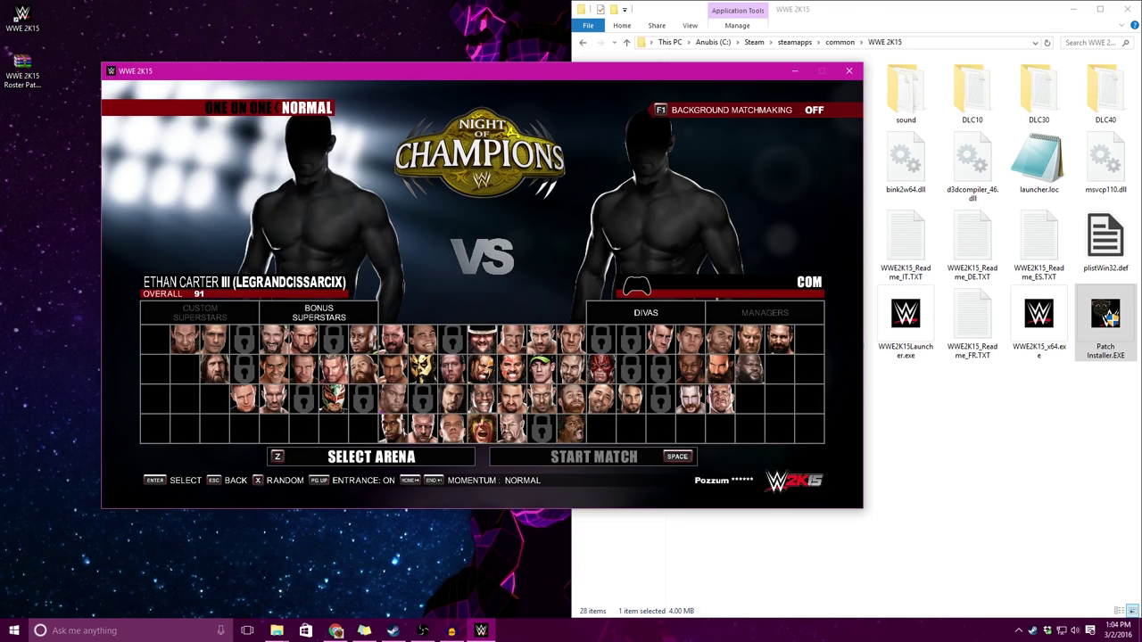
key("Right")
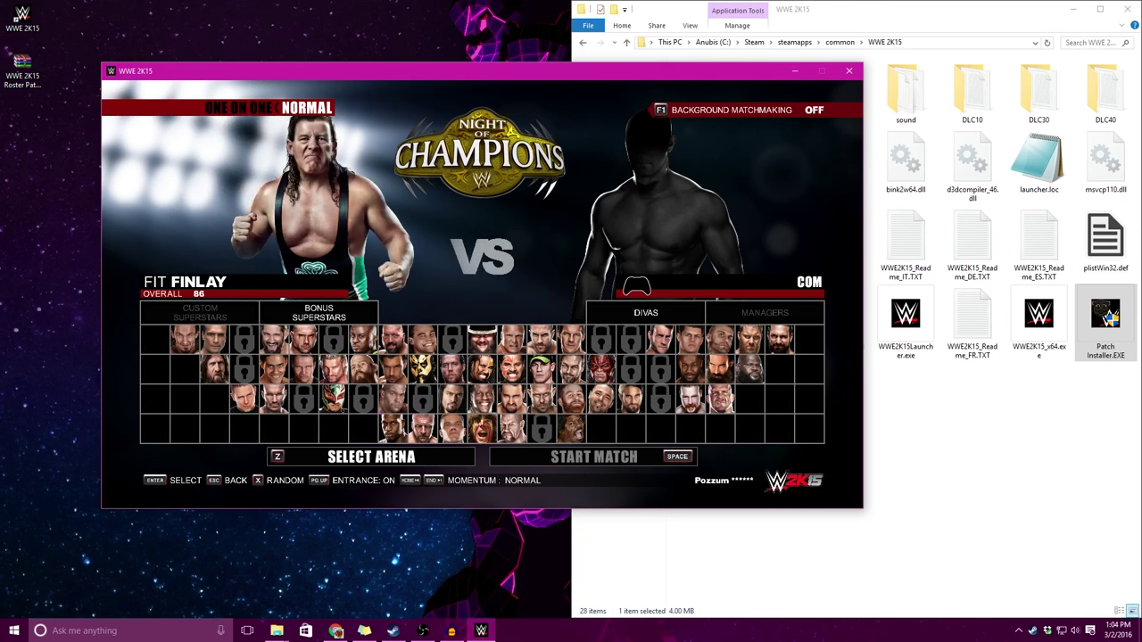
key("Right")
key("Right")
key("Right")
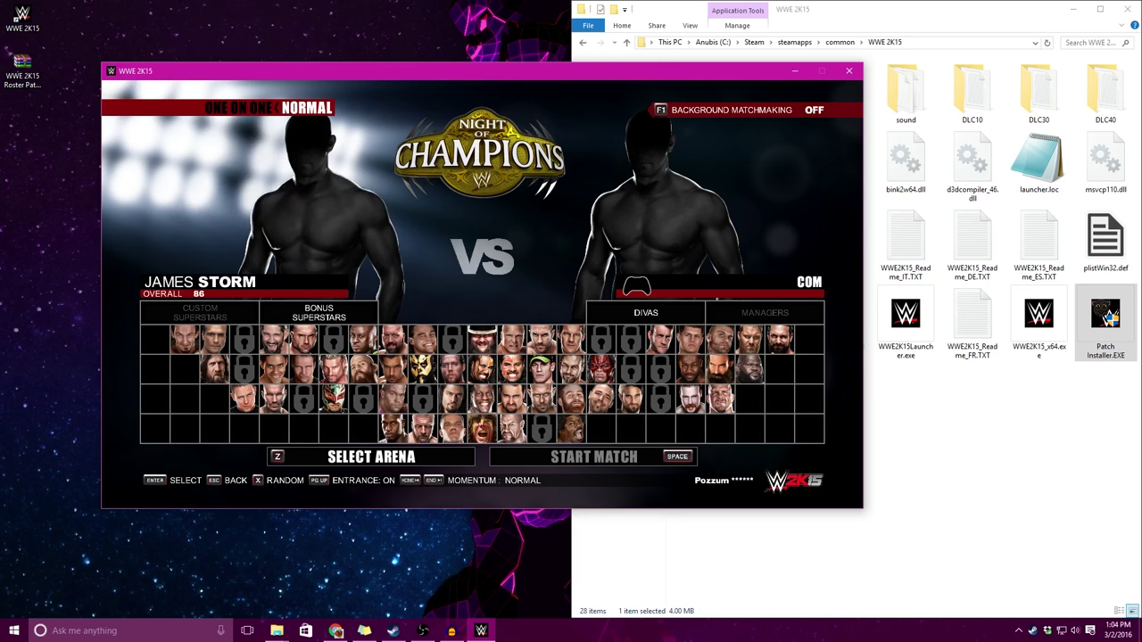
Switch to the Divas and pick Lita (Bravebird) as the player's wrestler, marked ready
key("e")
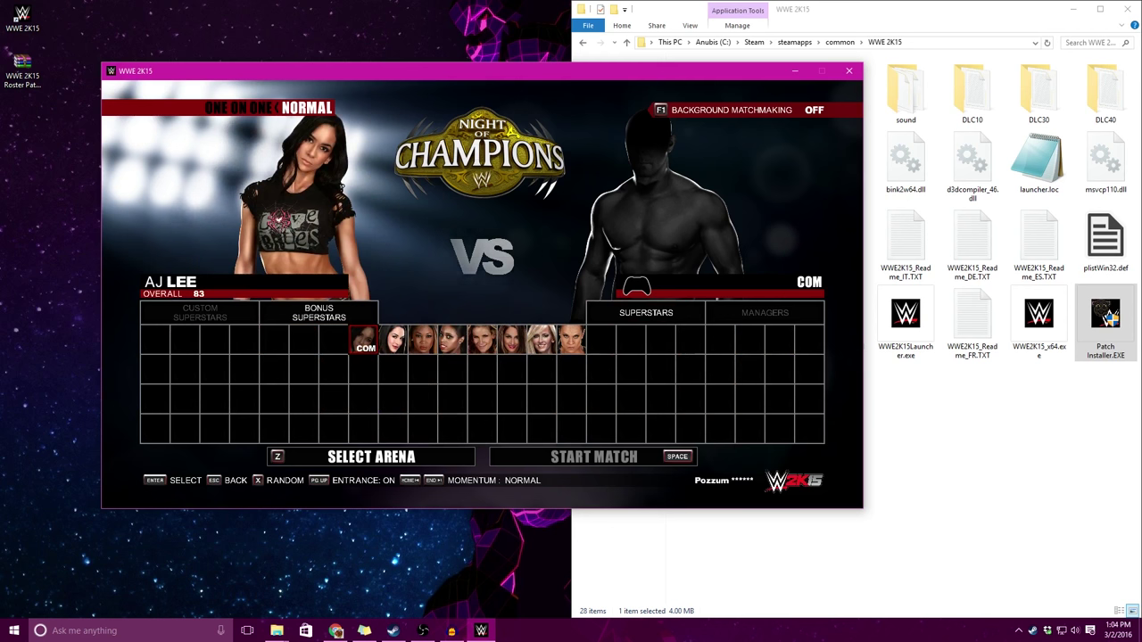
key("Right")
key("Right")
key("Right")
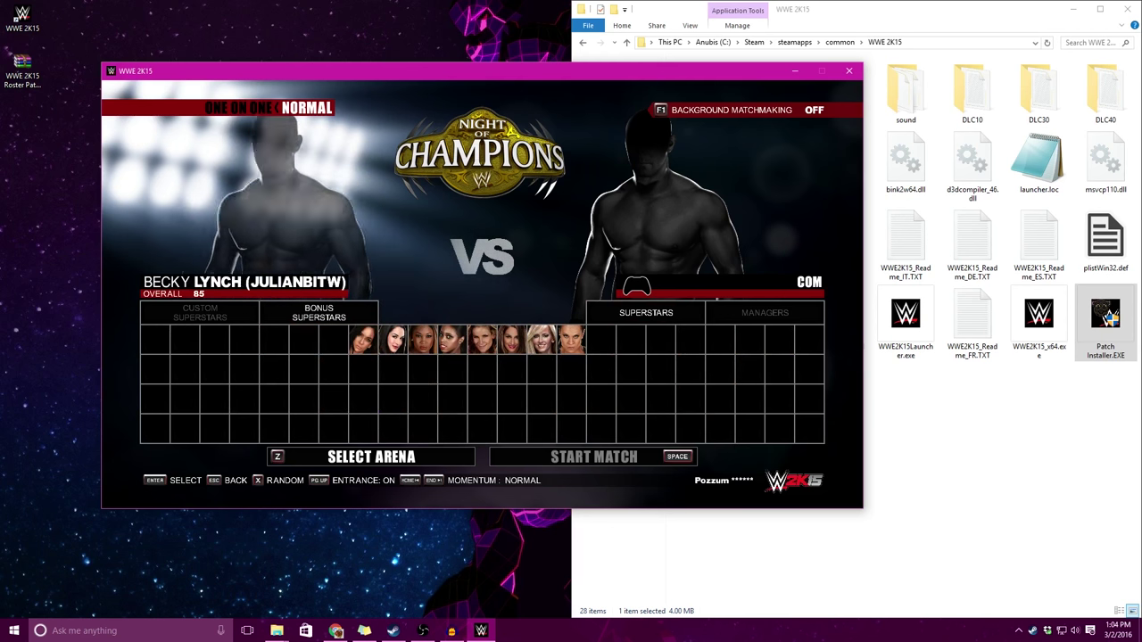
key("Right")
key("Right")
key("Right")
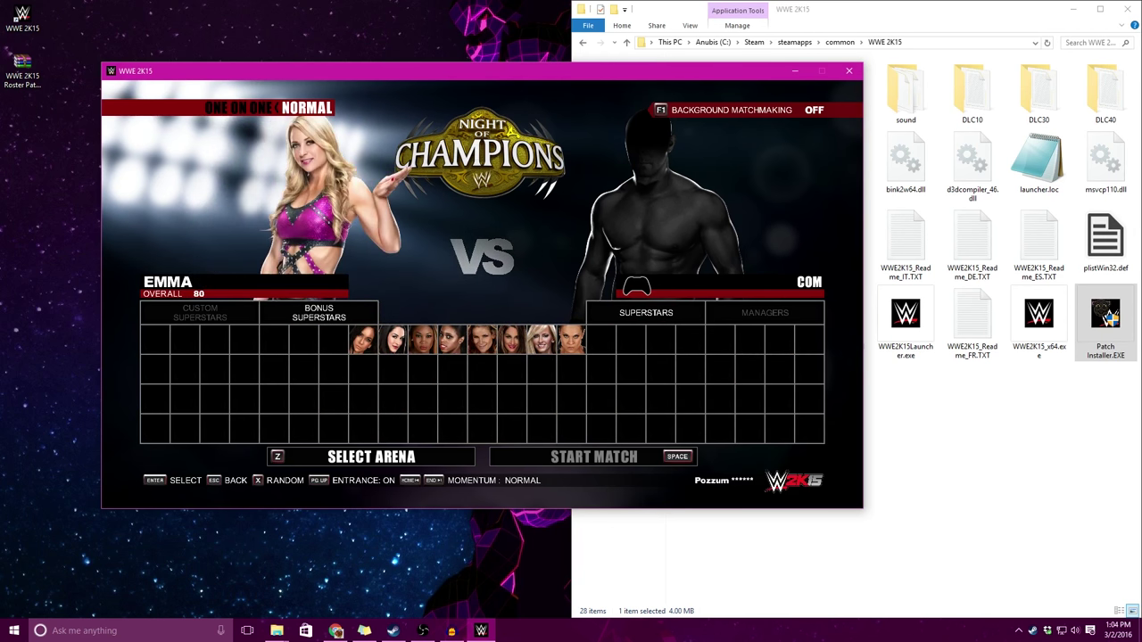
key("Right")
key("Right")
key("Right")
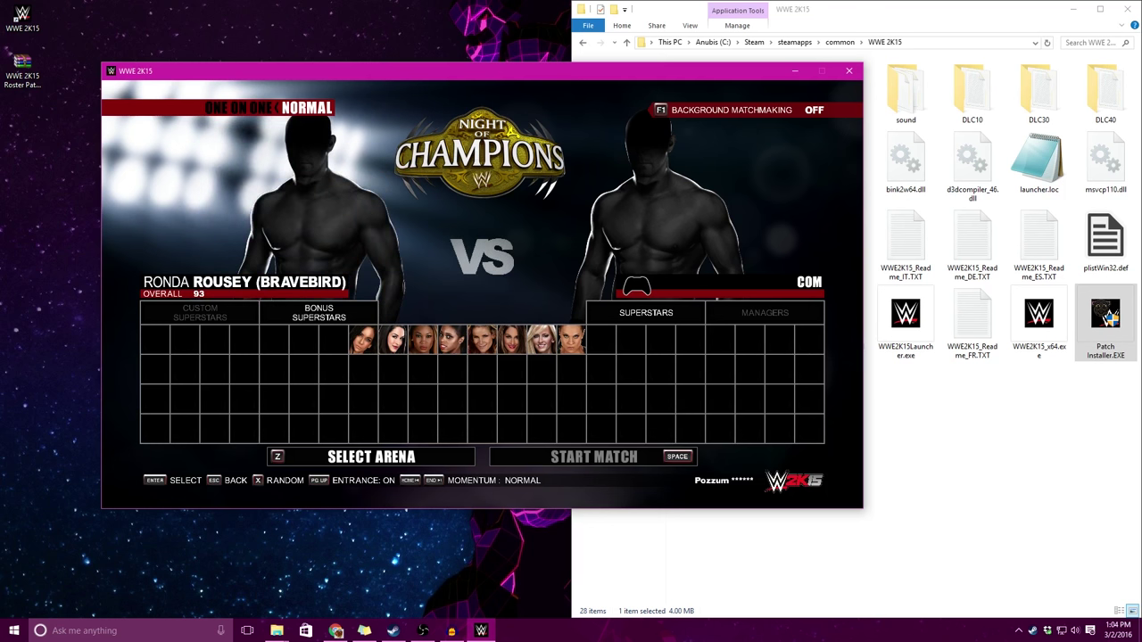
key("Left")
key("Left")
key("Return")
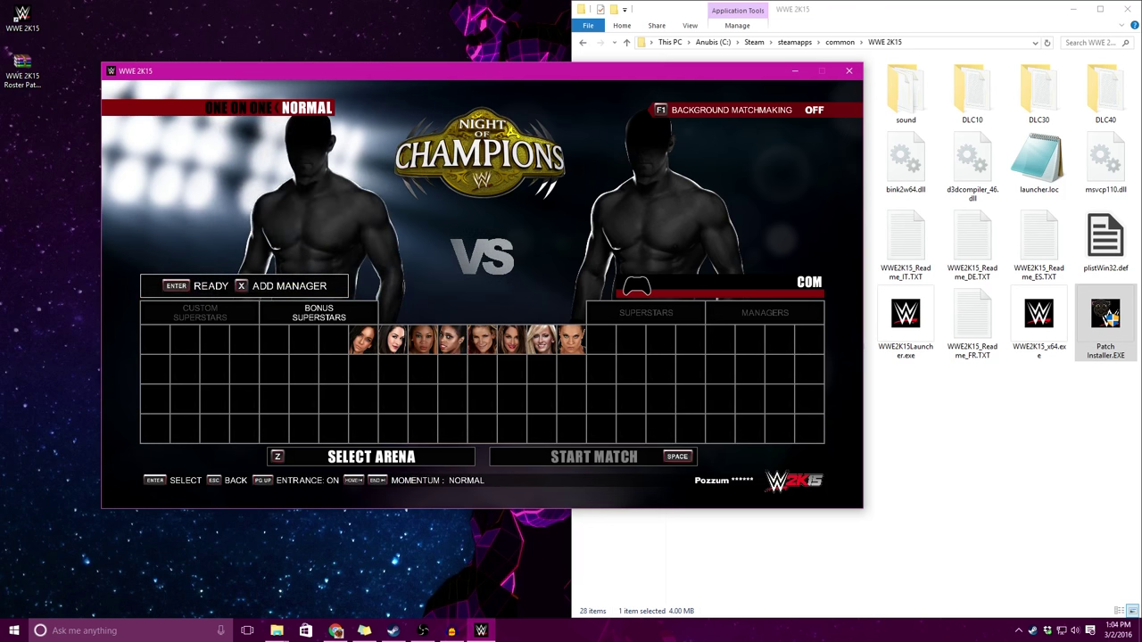
key("Return")
Set the computer opponent to Bayley (Xweasel) and mark her ready
key("Left")
key("Left")
key("Left")
key("Left")
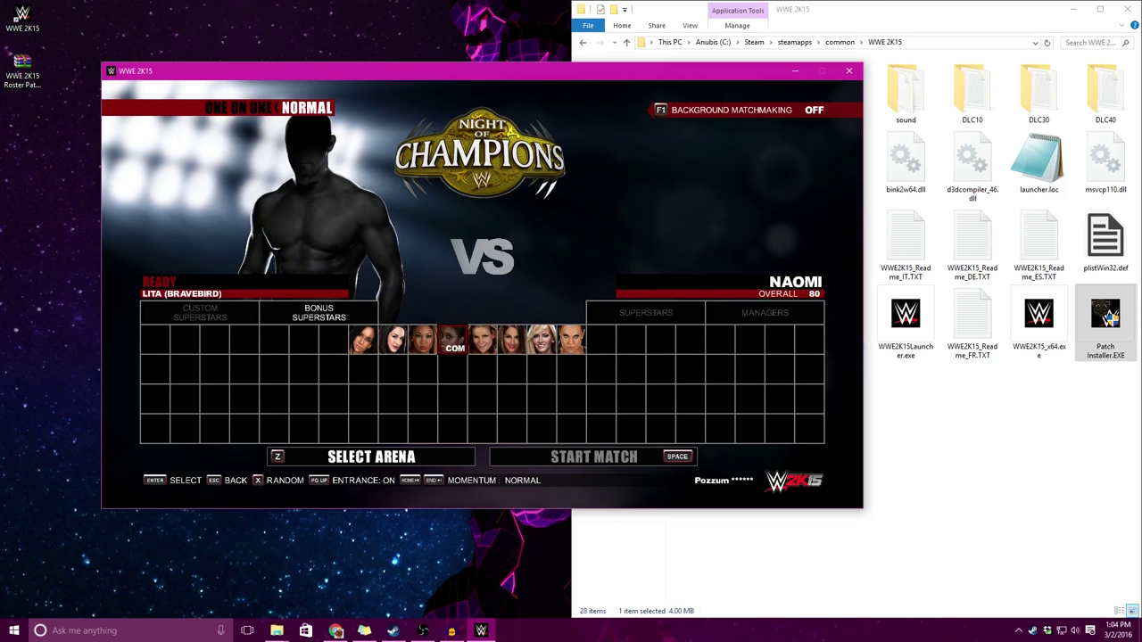
key("Up")
key("Left")
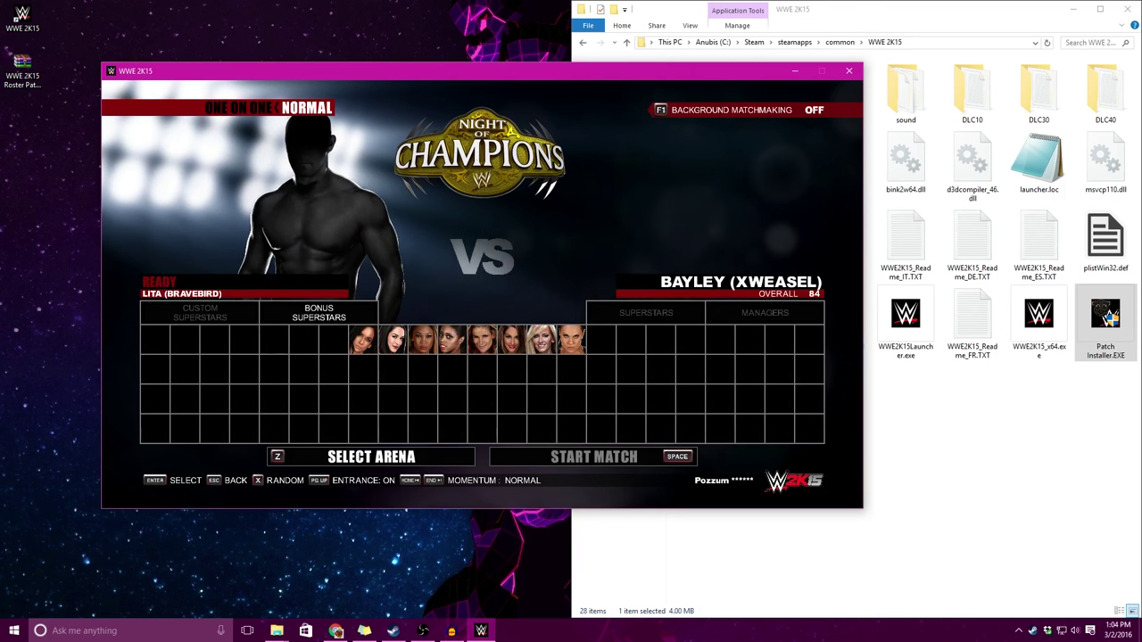
key("Return")
key("Return")
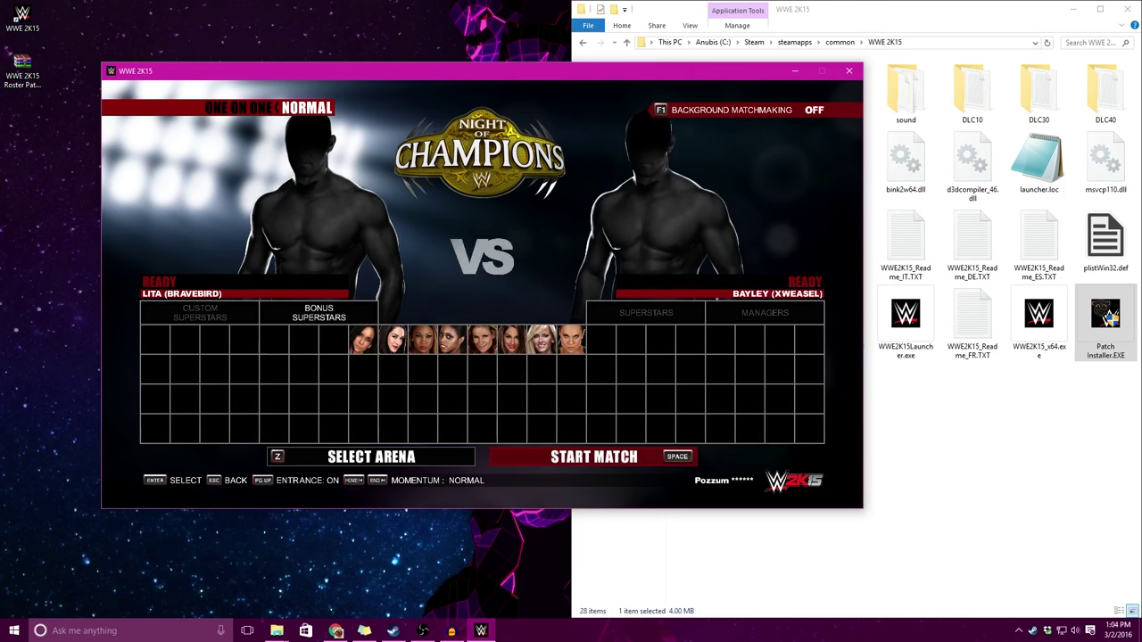
Start the Lita versus Bayley match in the Night of Champions ring and play it
key("space")
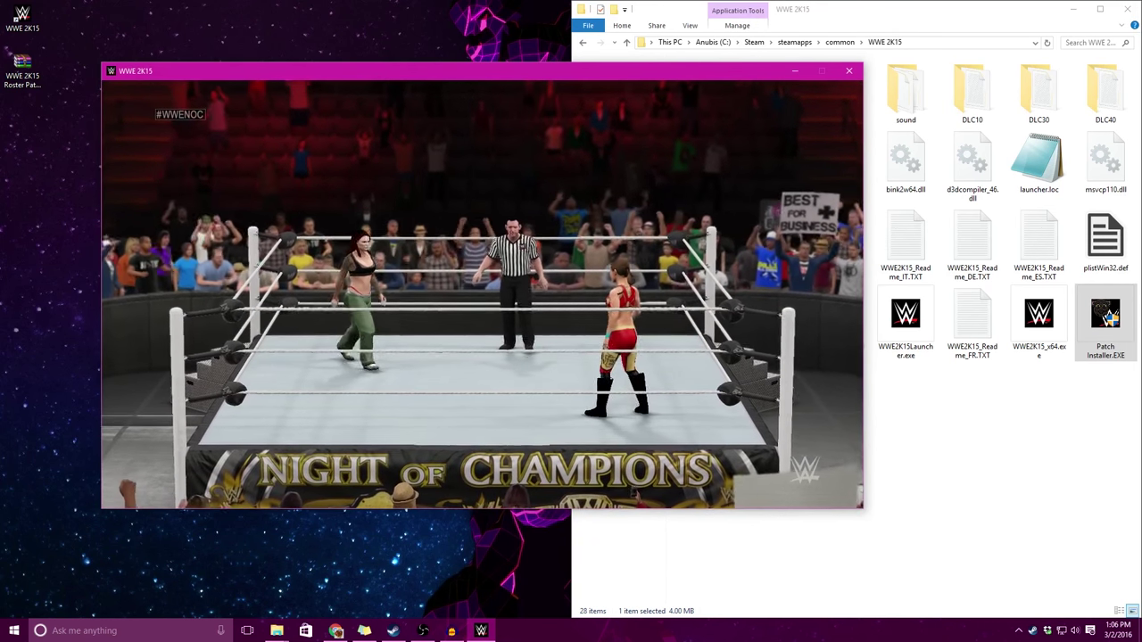
Pause the Lita versus Bayley match and confirm Quit Match to return to the Main Menu
key("Escape")
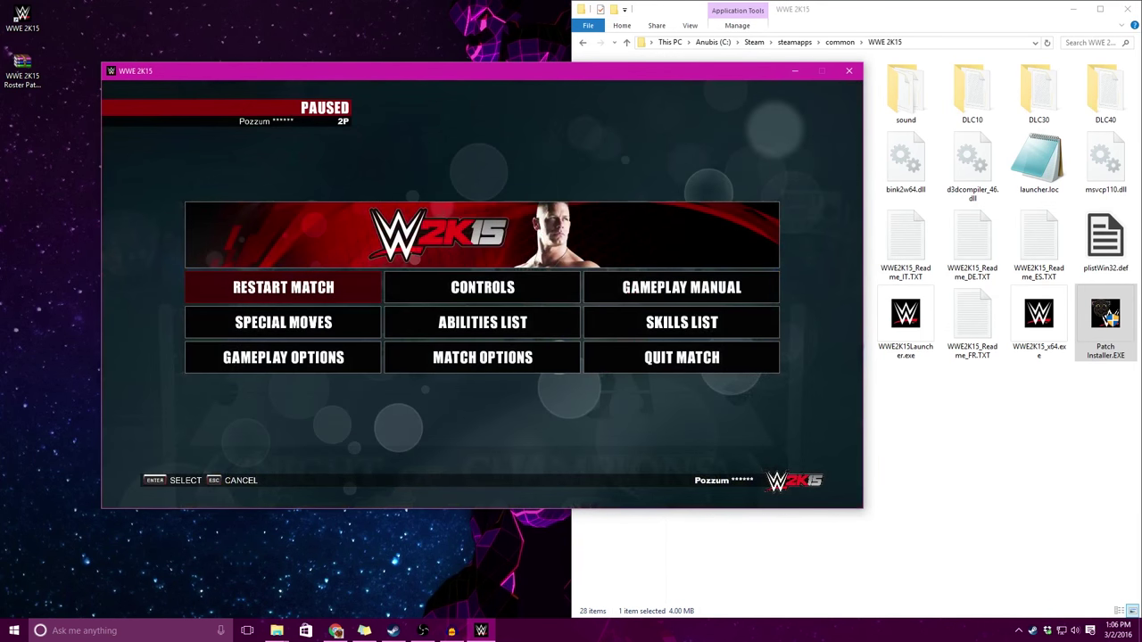
key("Right")
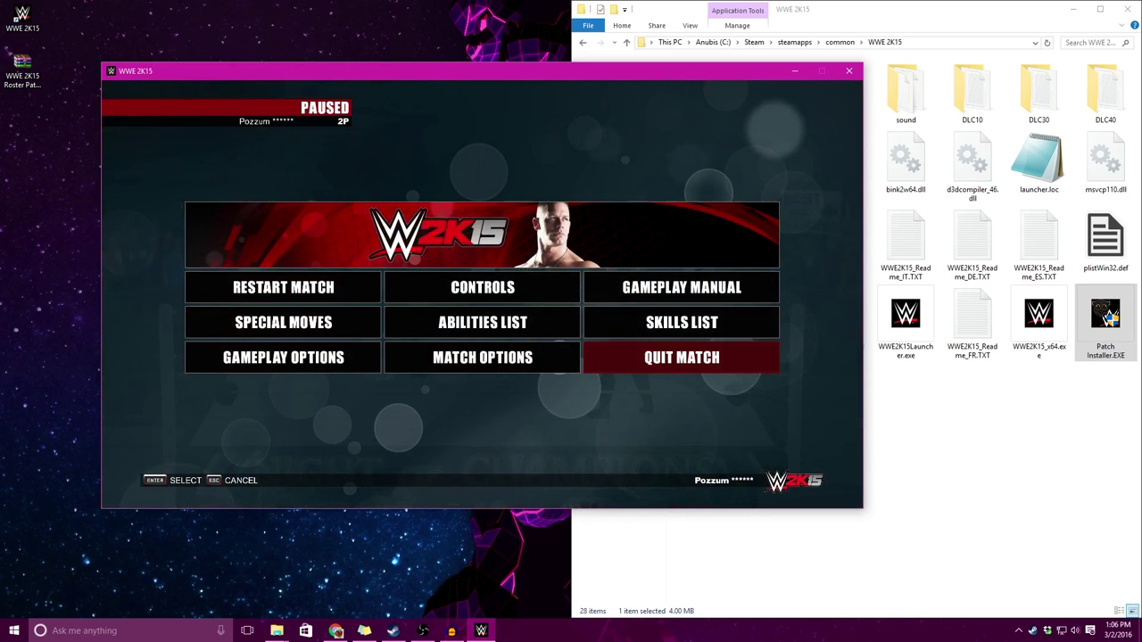
key("Return")
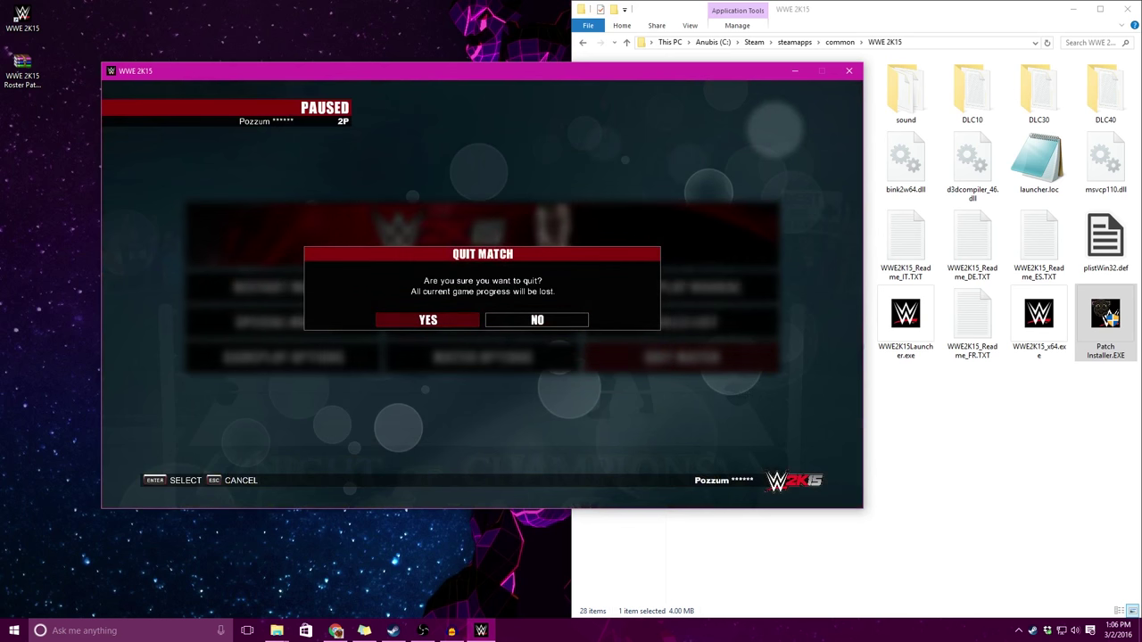
key("Return")
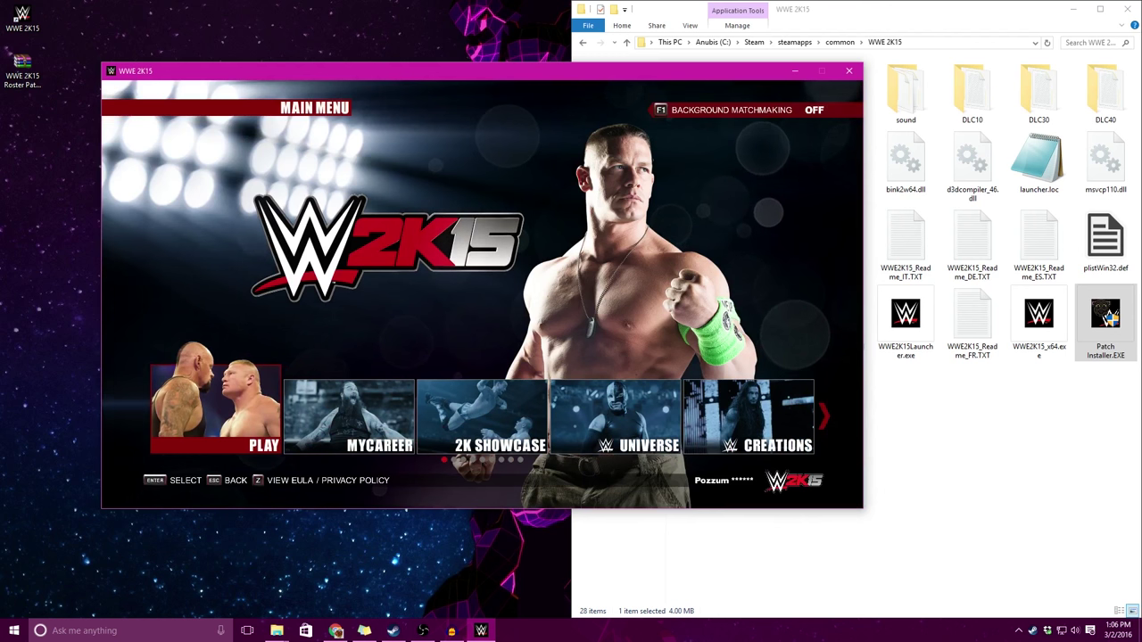
key("Right")
key("Left")
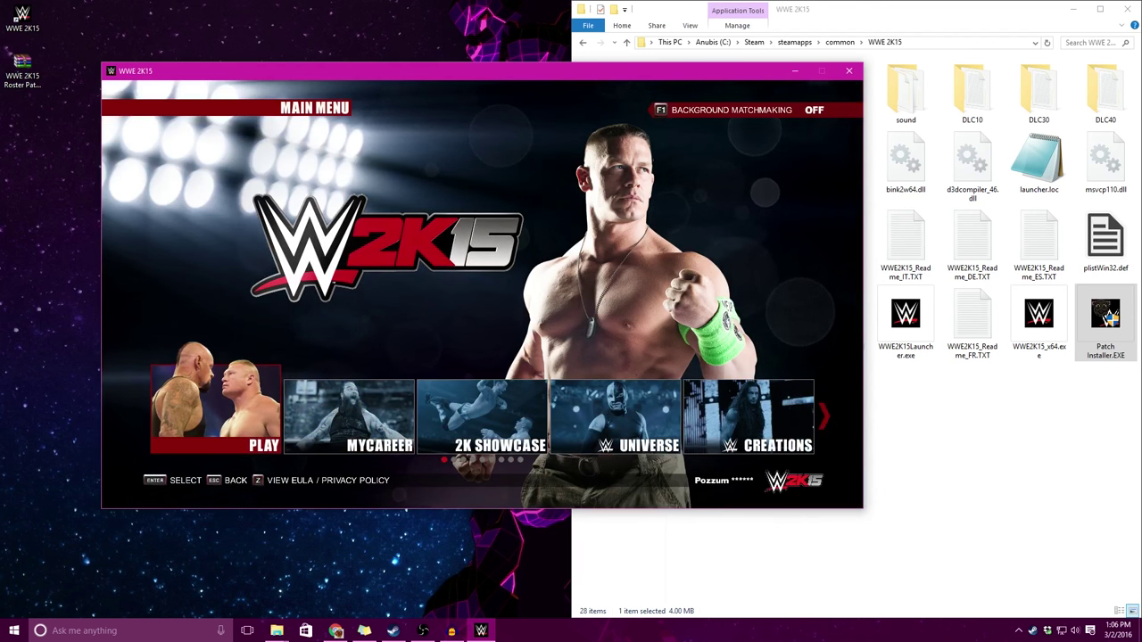